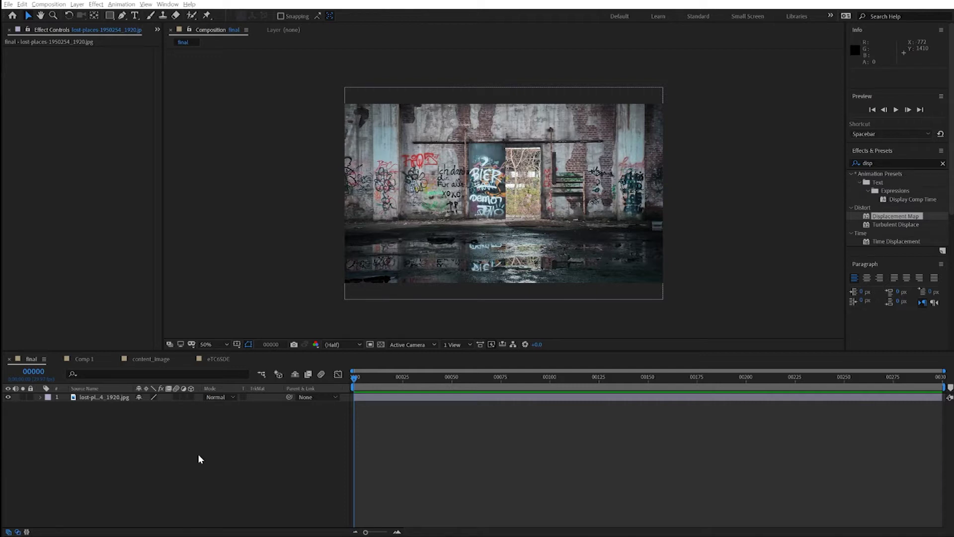
Create a new composition named final2
{"action": "key", "text": "ctrl+0"}
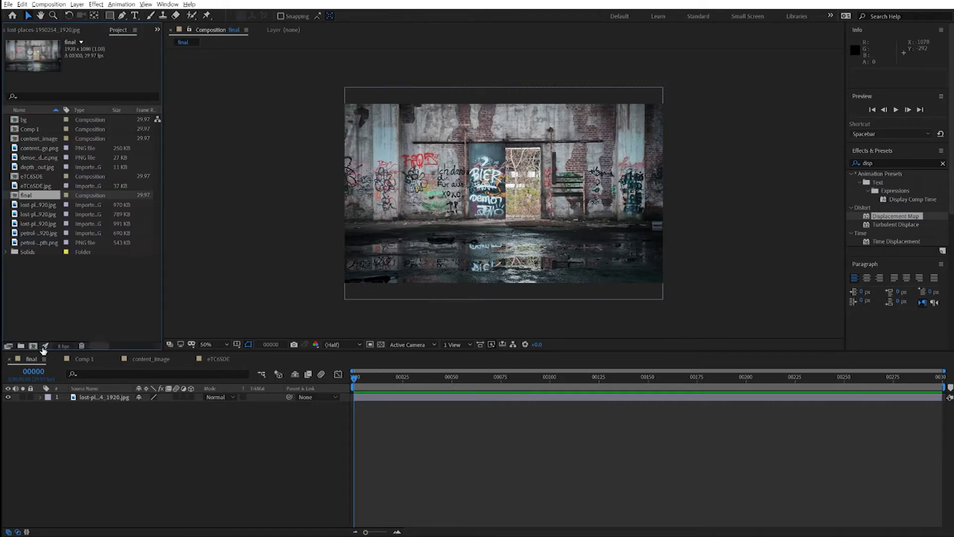
{"action": "left_click", "coordinate": [33, 345]}
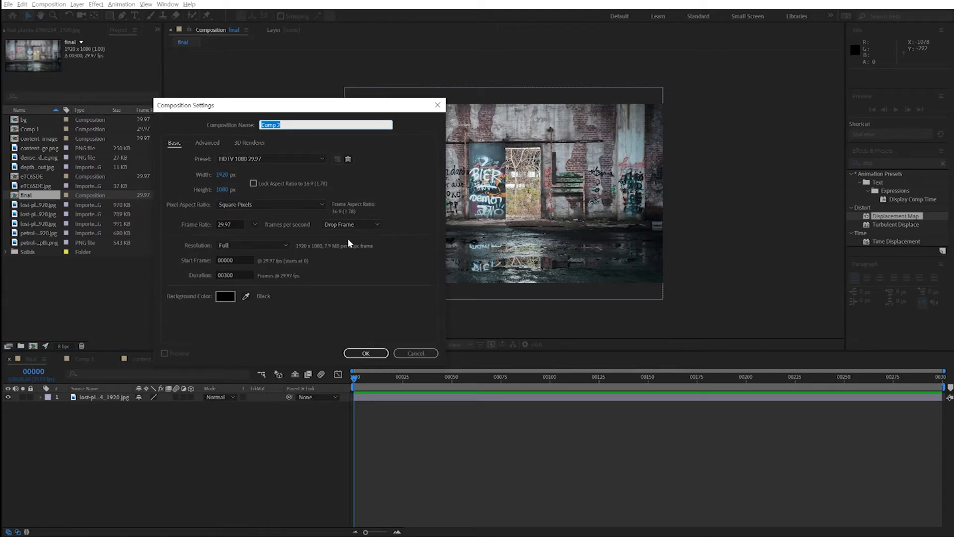
{"action": "type", "text": "final2"}
{"action": "key", "text": "Return"}
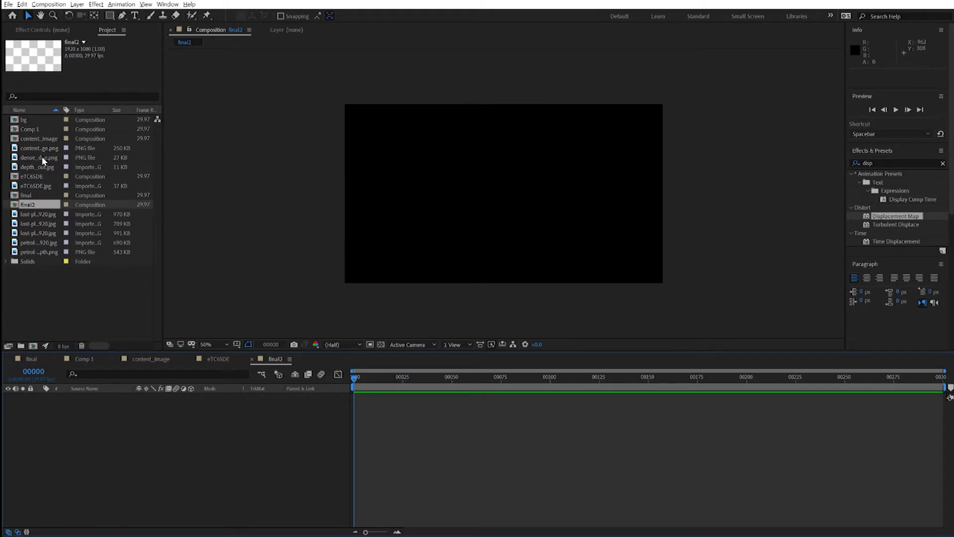
Add the image lost-places-1950254_1920.jpg to the final2 composition as a layer
{"action": "left_click", "coordinate": [32, 243]}
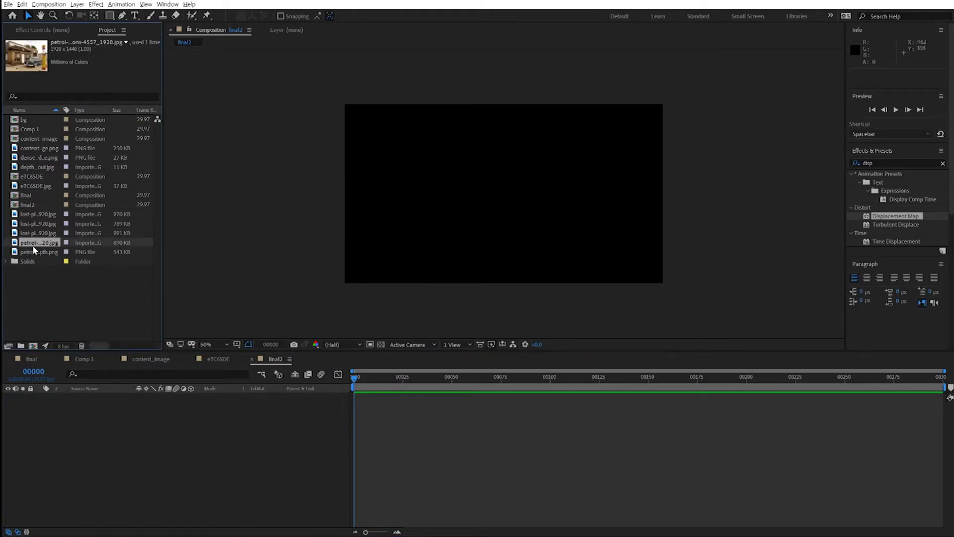
{"action": "left_click", "coordinate": [23, 233]}
{"action": "left_click_drag", "start_coordinate": [30, 236], "coordinate": [65, 427]}
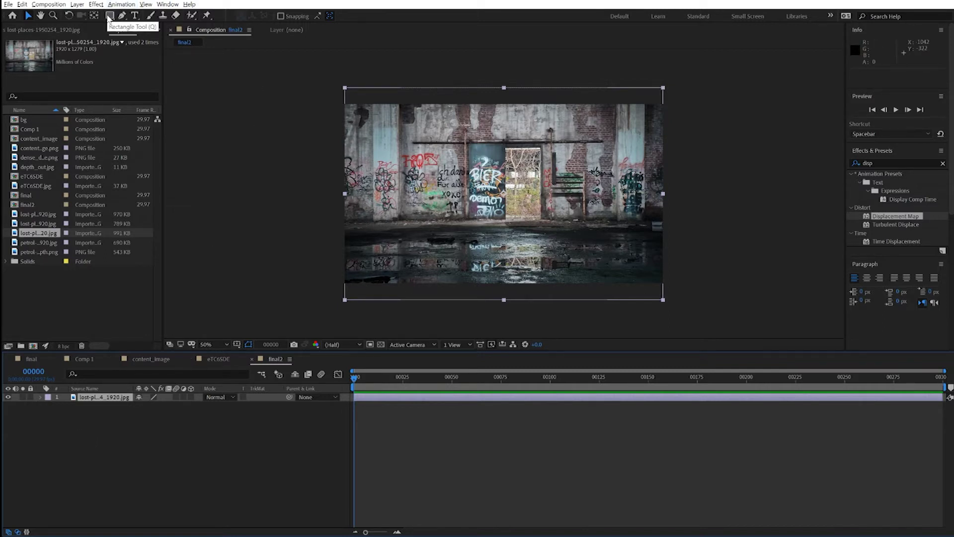
Draw a full-width rectangle shape covering the floor of the photo and move its anchor point to the middle of its bottom edge
{"action": "left_click", "coordinate": [135, 419]}
{"action": "left_click", "coordinate": [110, 15]}
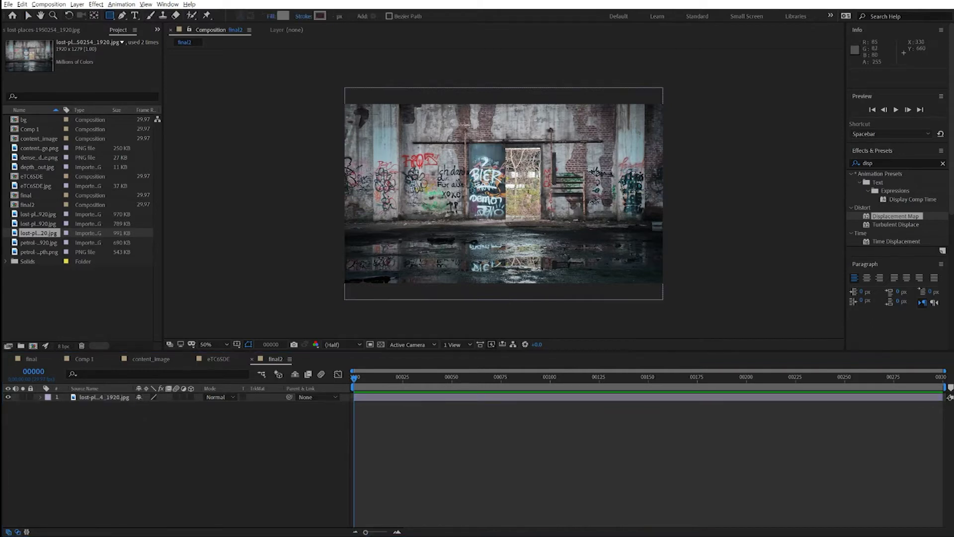
{"action": "mouse_move", "coordinate": [345, 219]}
{"action": "left_mouse_down"}
{"action": "mouse_move", "coordinate": [689, 280]}
{"action": "mouse_move", "coordinate": [662, 283]}
{"action": "left_mouse_up"}
{"action": "key", "text": "v"}
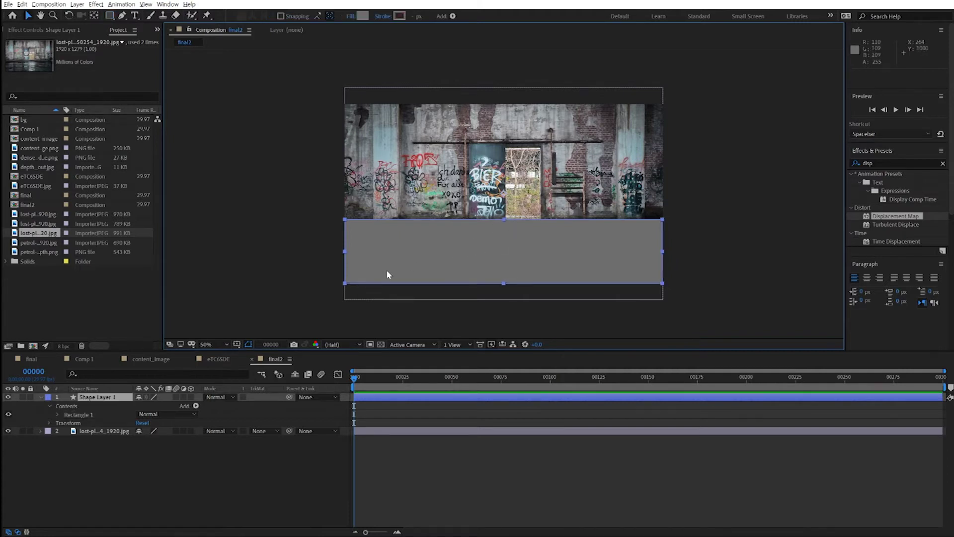
{"action": "key", "text": "y"}
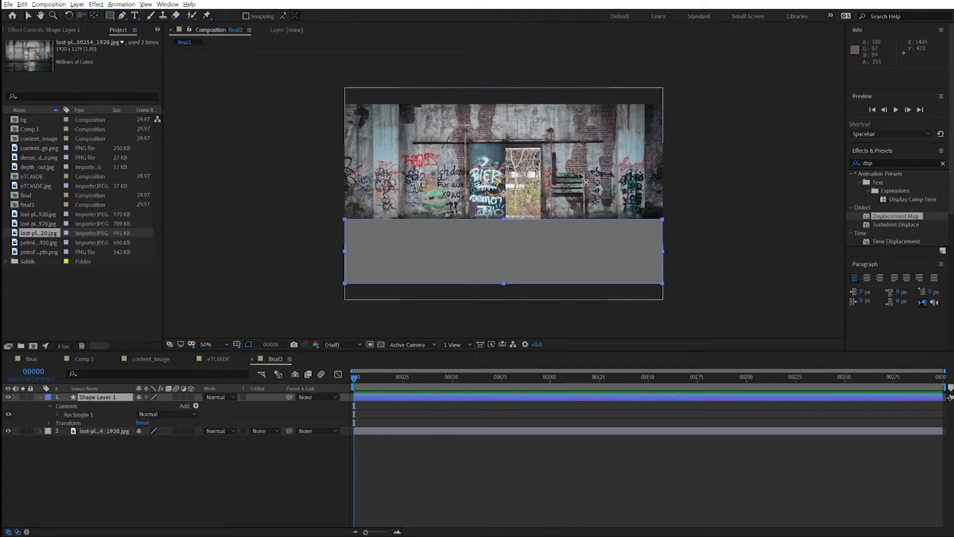
{"action": "left_click_drag", "start_coordinate": [504, 198], "coordinate": [503, 284]}
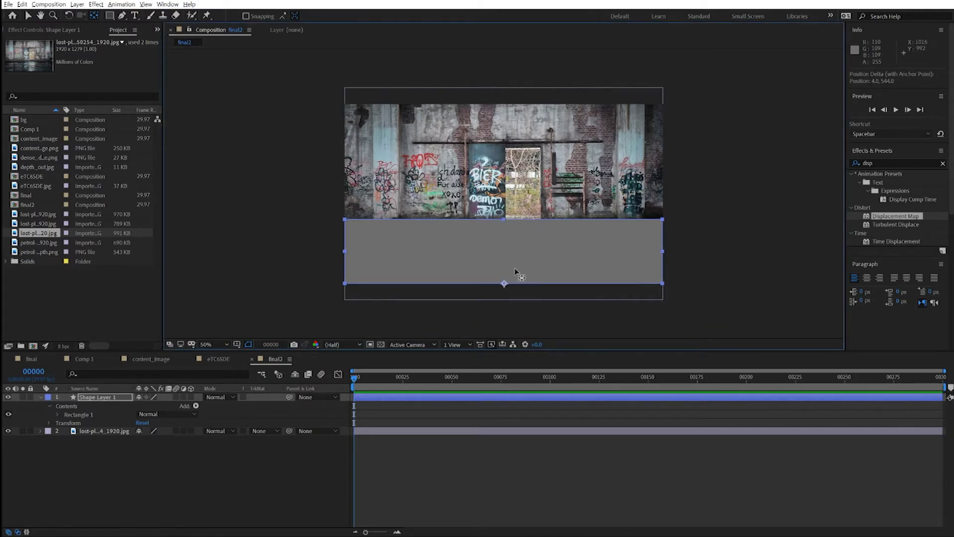
Duplicate the floor rectangle and fit the copy over the wall above the floor, stretching its height to 182%
{"action": "left_click", "coordinate": [111, 399]}
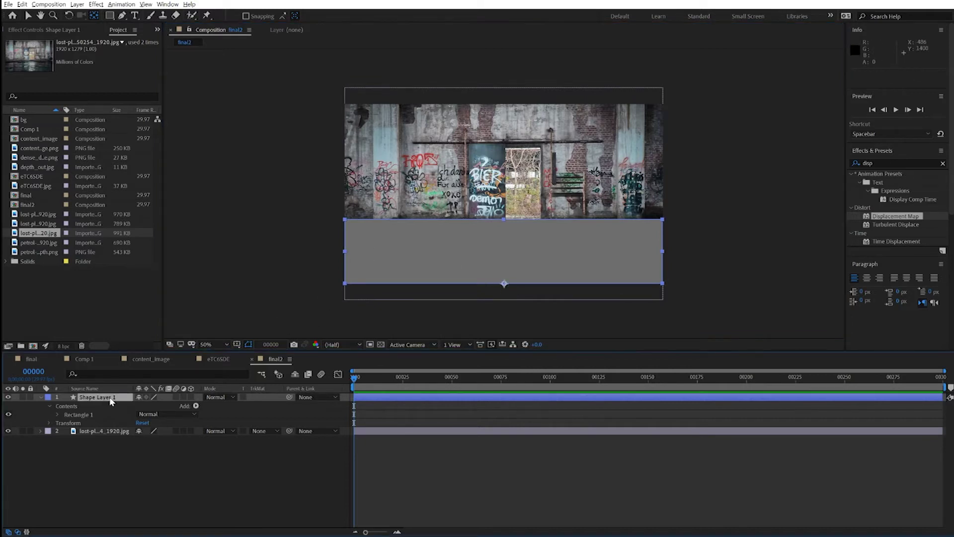
{"action": "key", "text": "ctrl+d"}
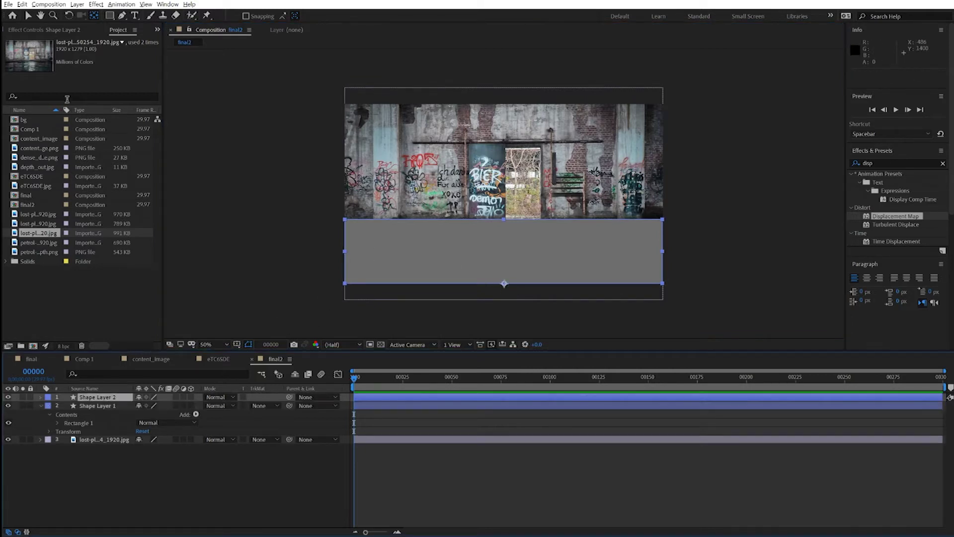
{"action": "left_click", "coordinate": [28, 16]}
{"action": "left_click_drag", "start_coordinate": [509, 235], "coordinate": [498, 107]}
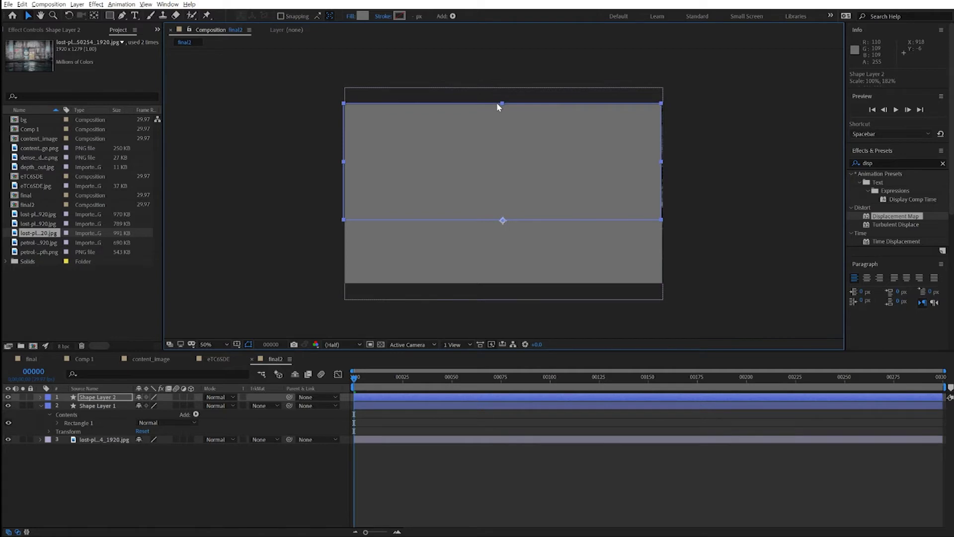
{"action": "left_click", "coordinate": [41, 405]}
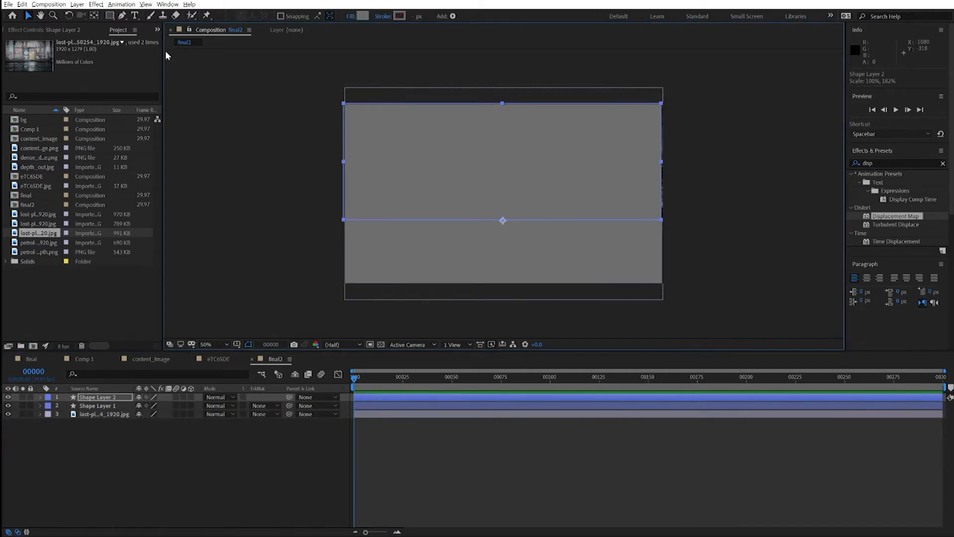
Give the floor rectangle a linear gradient fill running vertically from its centre up to its top edge
{"action": "left_click", "coordinate": [395, 252]}
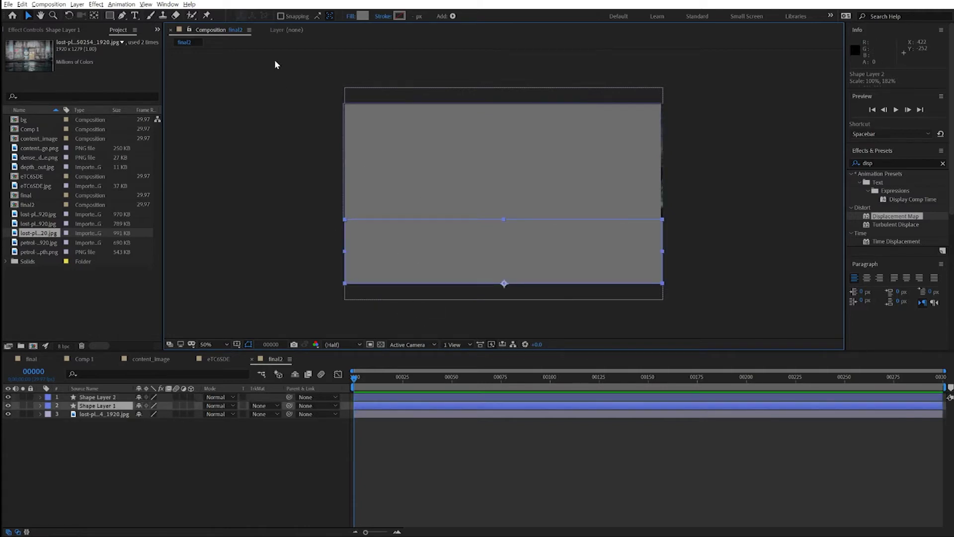
{"action": "left_click", "coordinate": [351, 16]}
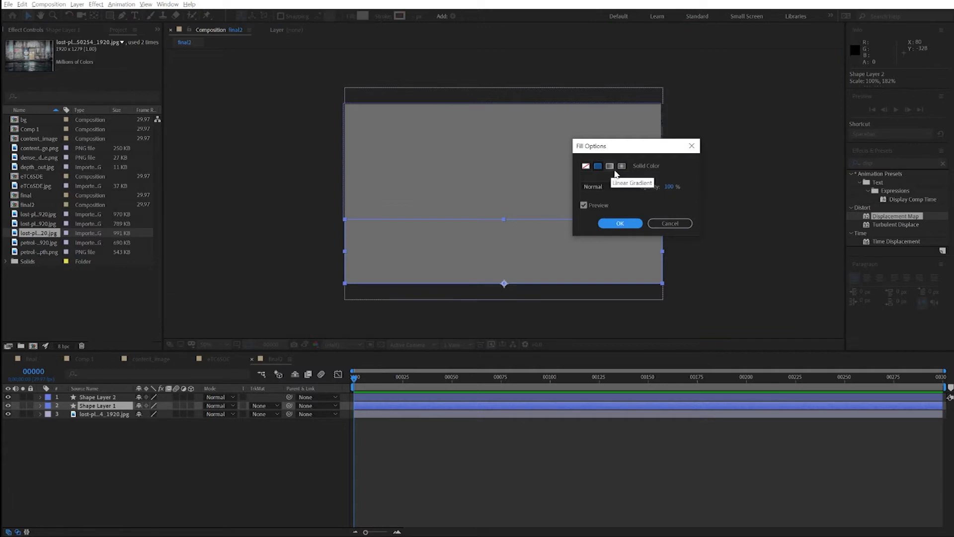
{"action": "left_click", "coordinate": [610, 165]}
{"action": "left_click", "coordinate": [619, 224]}
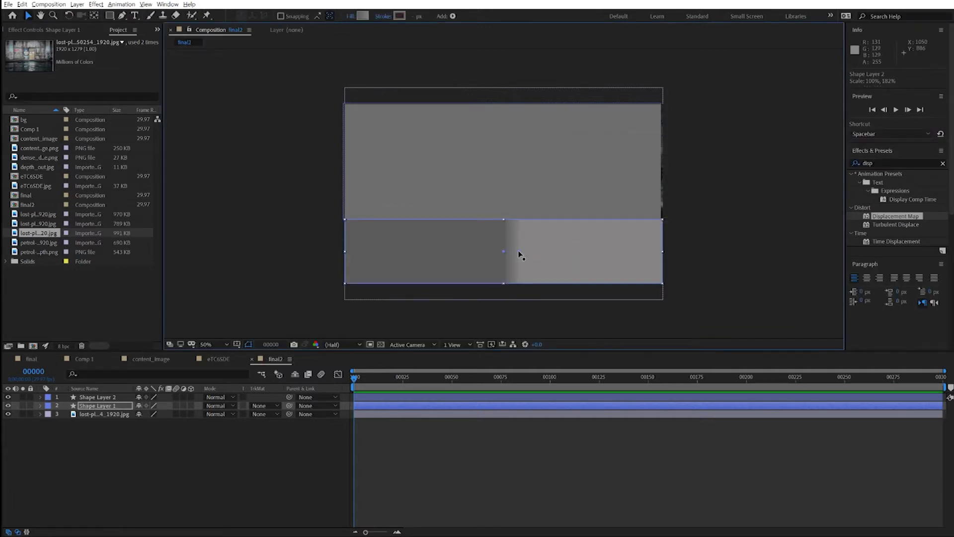
{"action": "left_click_drag", "start_coordinate": [520, 257], "coordinate": [502, 222]}
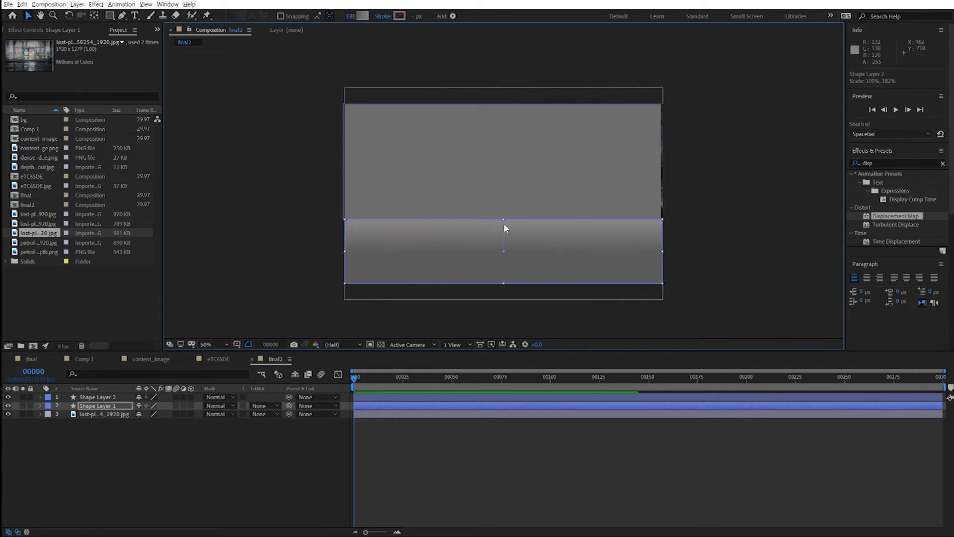
Set the start colour of the floor rectangle's gradient to white (FFFFFF)
{"action": "left_click", "coordinate": [363, 16]}
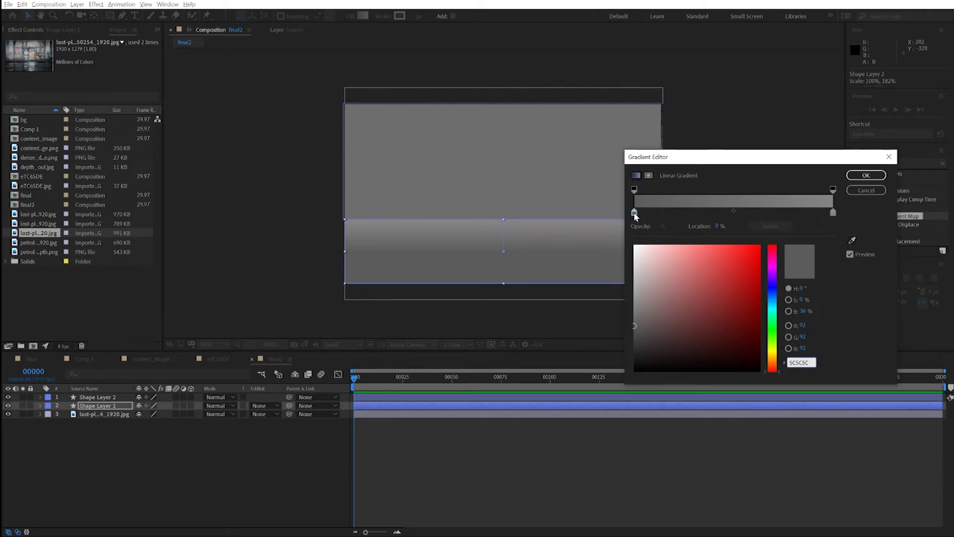
{"action": "left_click_drag", "start_coordinate": [638, 248], "coordinate": [628, 238]}
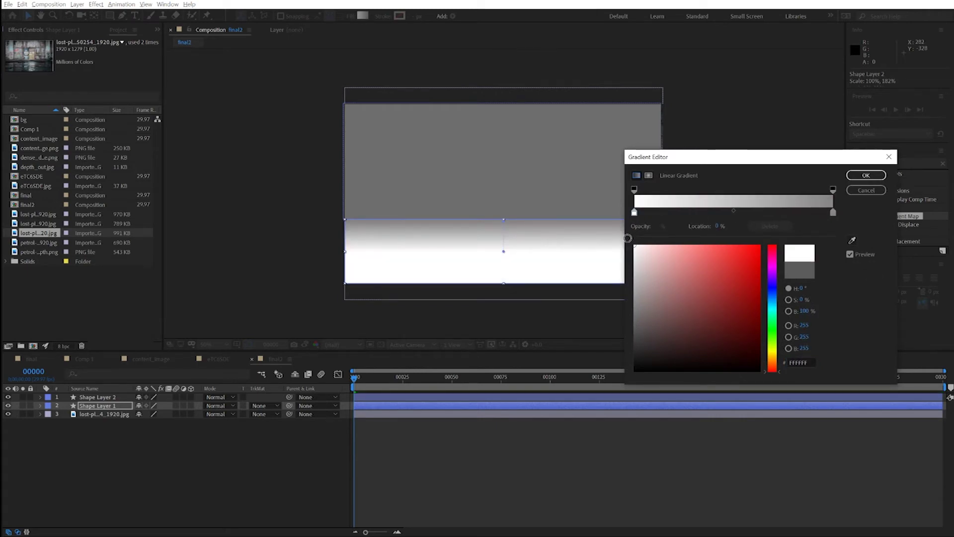
{"action": "left_click", "coordinate": [865, 175]}
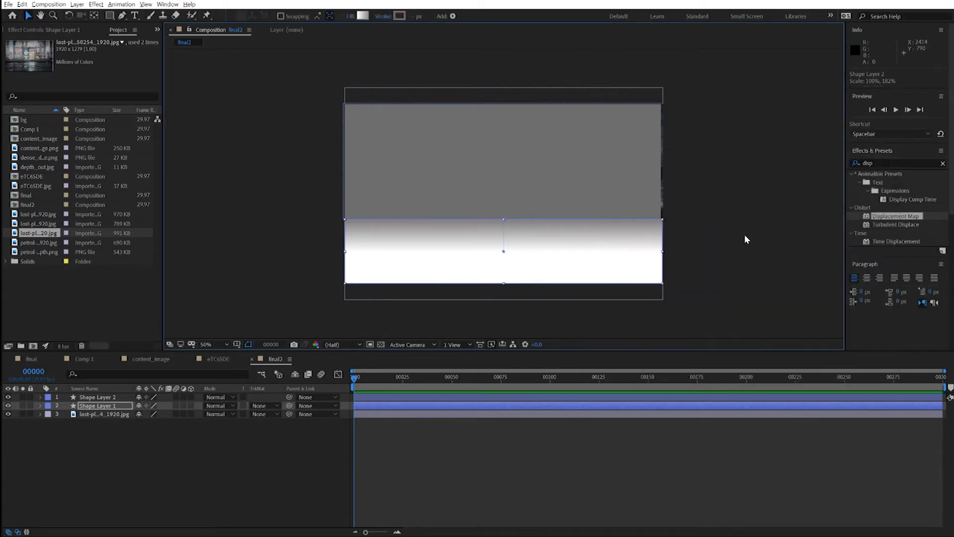
{"action": "left_click", "coordinate": [744, 239]}
Widen the wall rectangle to 102% so it covers the full width of the frame
{"action": "left_click", "coordinate": [651, 177]}
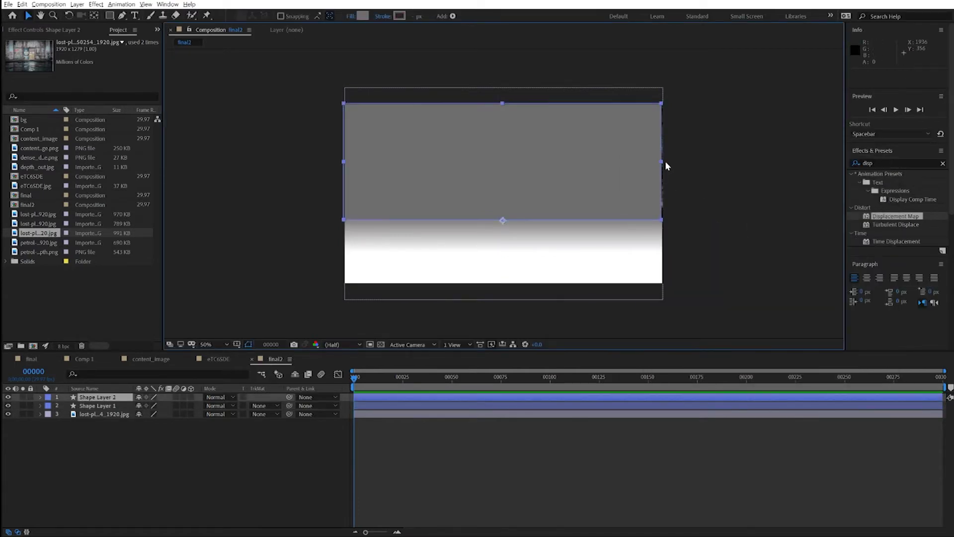
{"action": "left_click", "coordinate": [662, 161]}
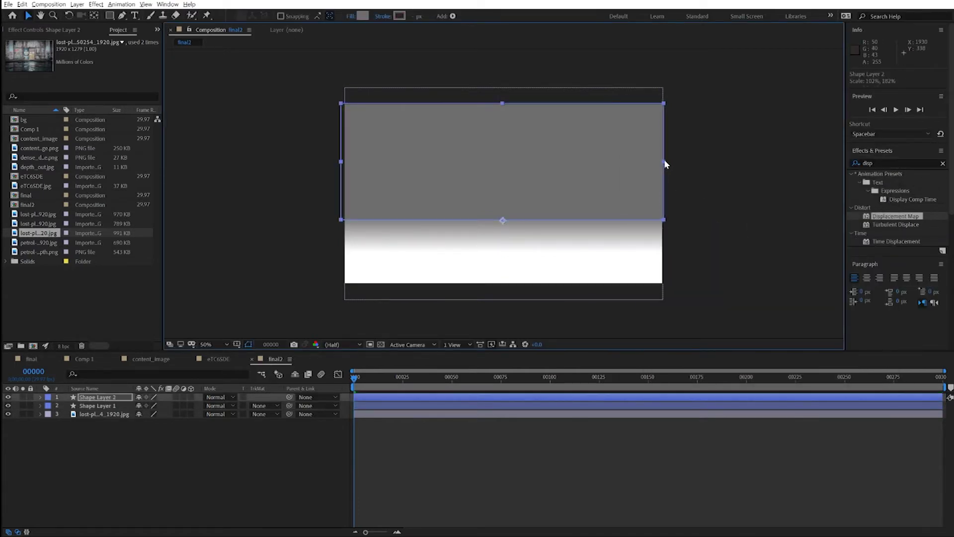
{"action": "left_click", "coordinate": [707, 222]}
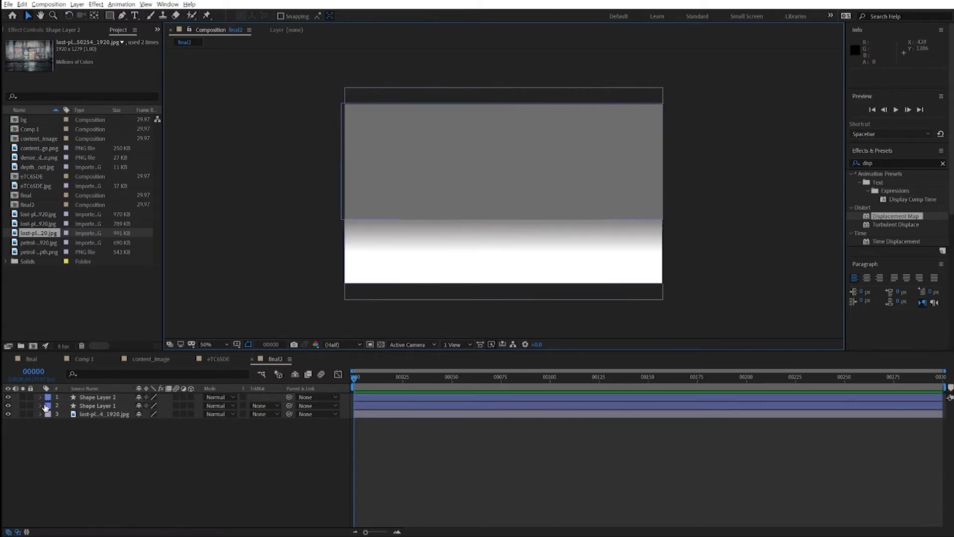
Hide the wall rectangle layer and draw a rectangle shape over the open doorway in the photo
{"action": "left_click", "coordinate": [7, 397]}
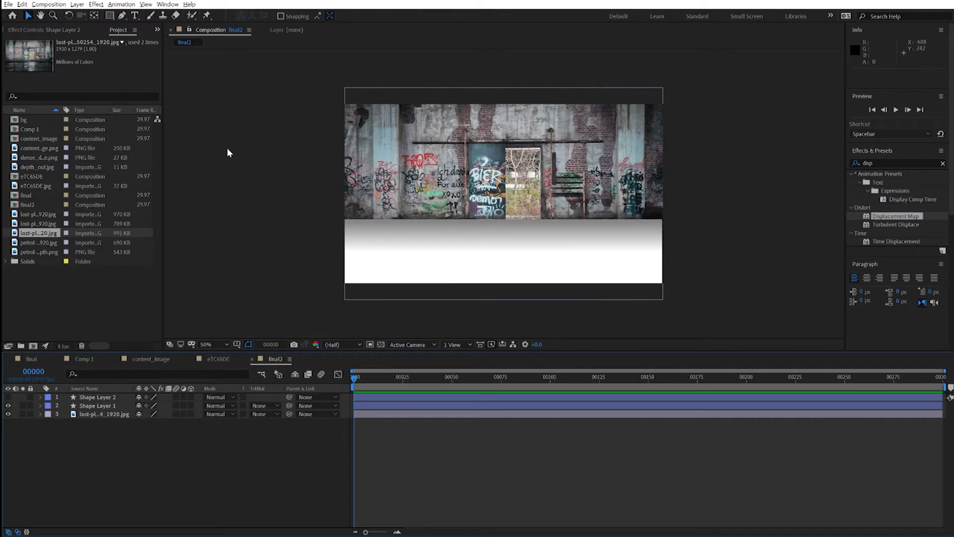
{"action": "left_click", "coordinate": [110, 16]}
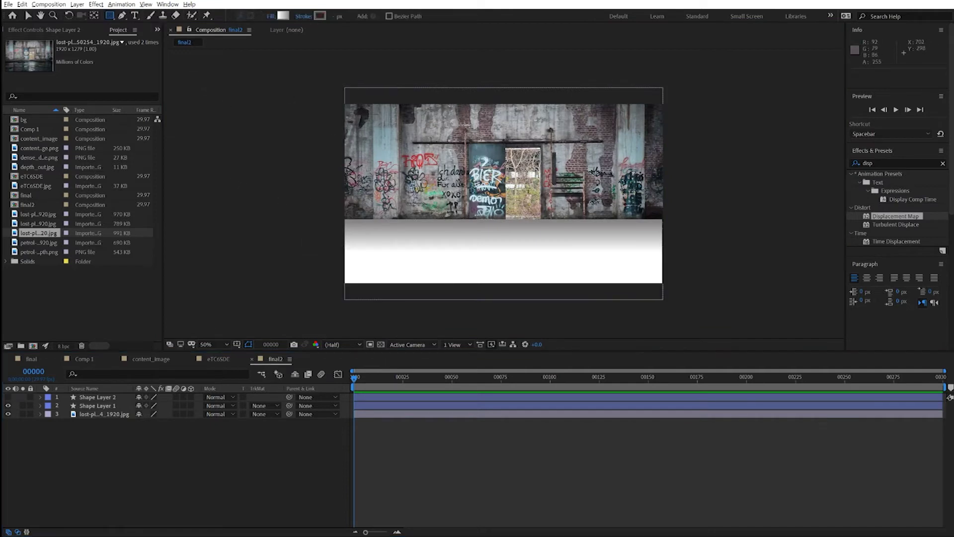
{"action": "mouse_move", "coordinate": [505, 148]}
{"action": "left_mouse_down"}
{"action": "mouse_move", "coordinate": [515, 212]}
{"action": "mouse_move", "coordinate": [541, 218]}
{"action": "left_mouse_up"}
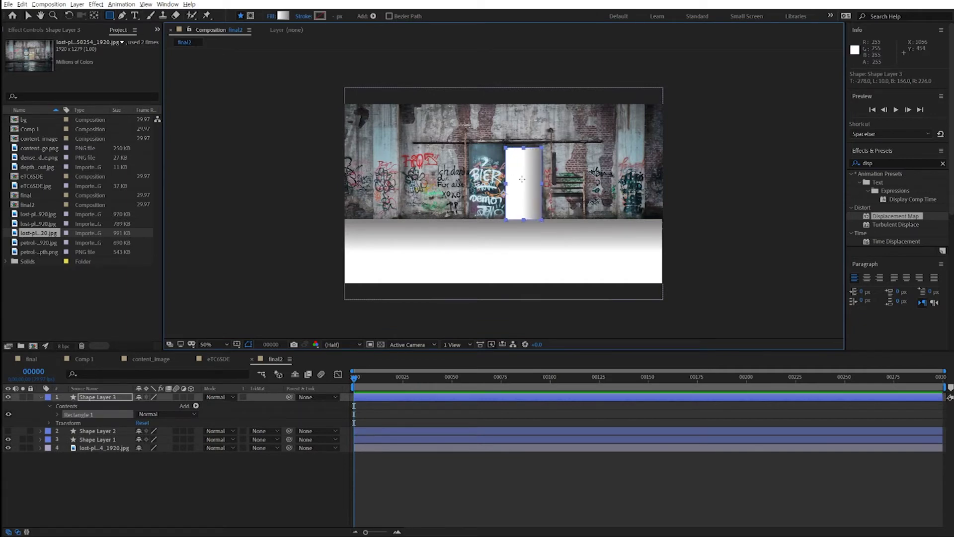
Change the doorway rectangle to a solid dark grey fill and compare its tone with the wall rectangle
{"action": "left_click", "coordinate": [271, 16]}
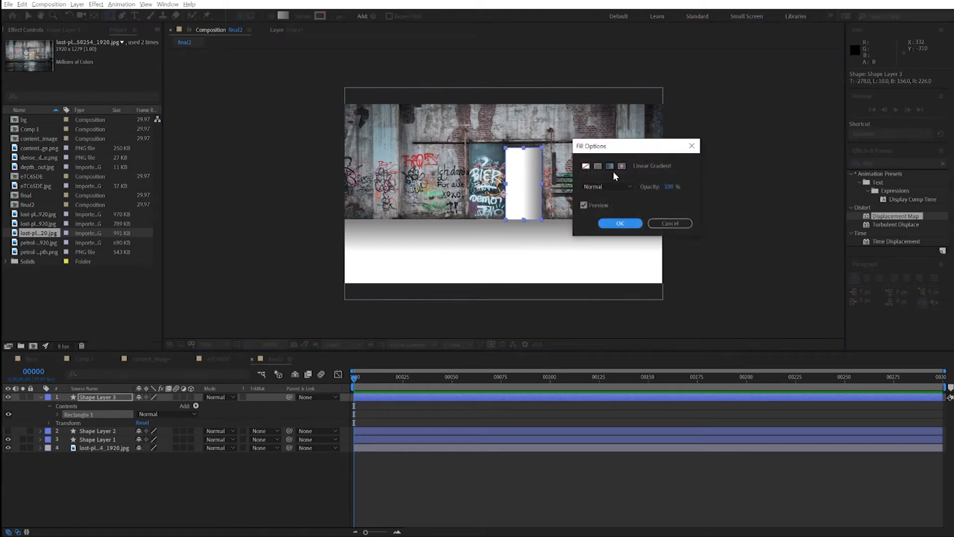
{"action": "left_click", "coordinate": [598, 166]}
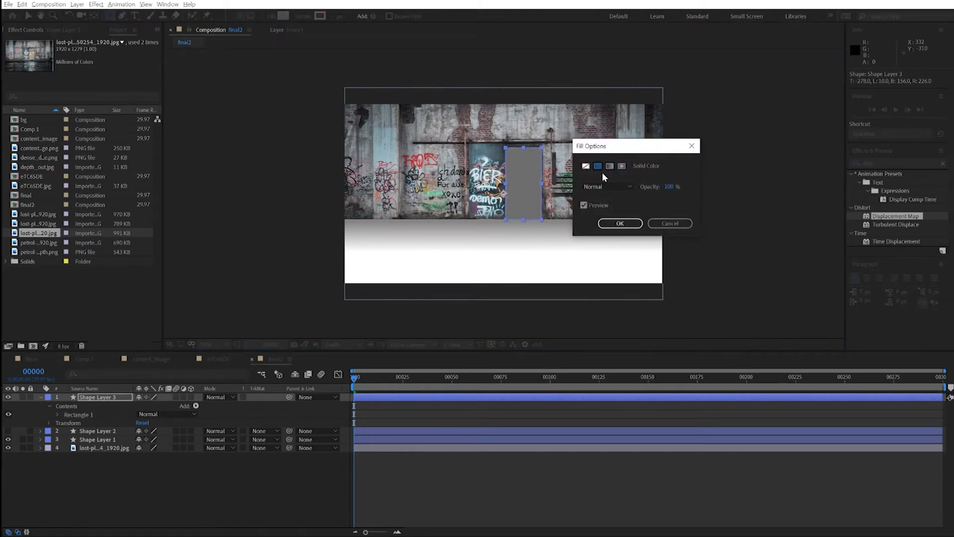
{"action": "left_click", "coordinate": [616, 222]}
{"action": "left_click", "coordinate": [288, 16]}
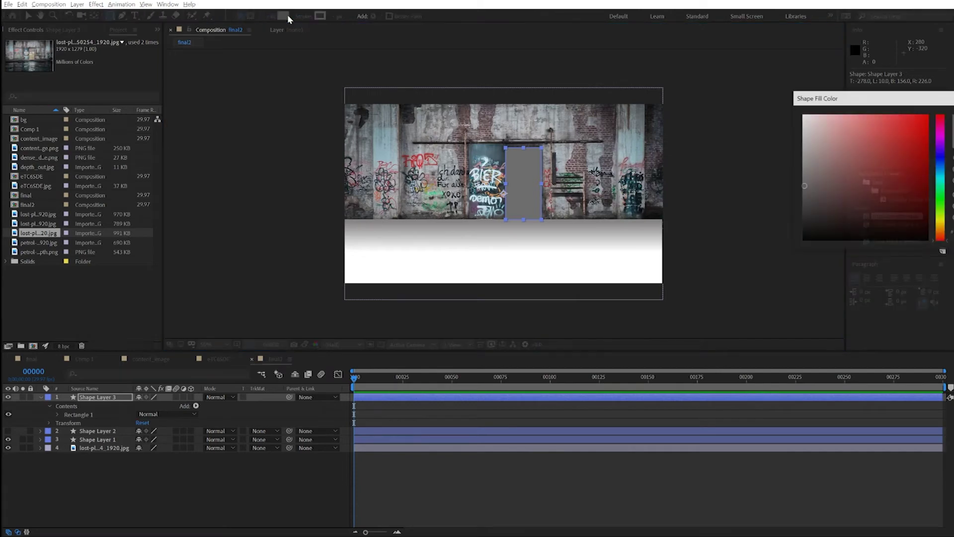
{"action": "left_click_drag", "start_coordinate": [805, 187], "coordinate": [801, 203]}
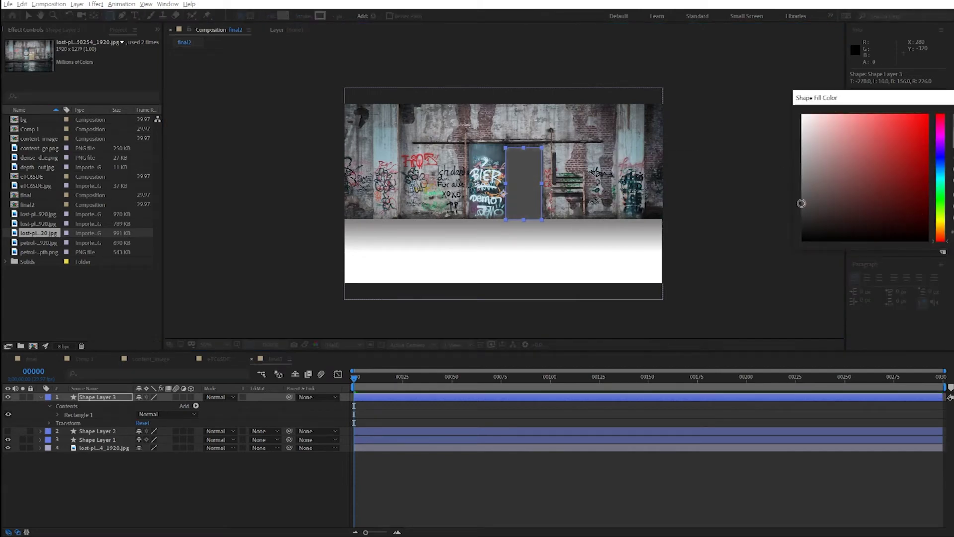
{"action": "key", "text": "Return"}
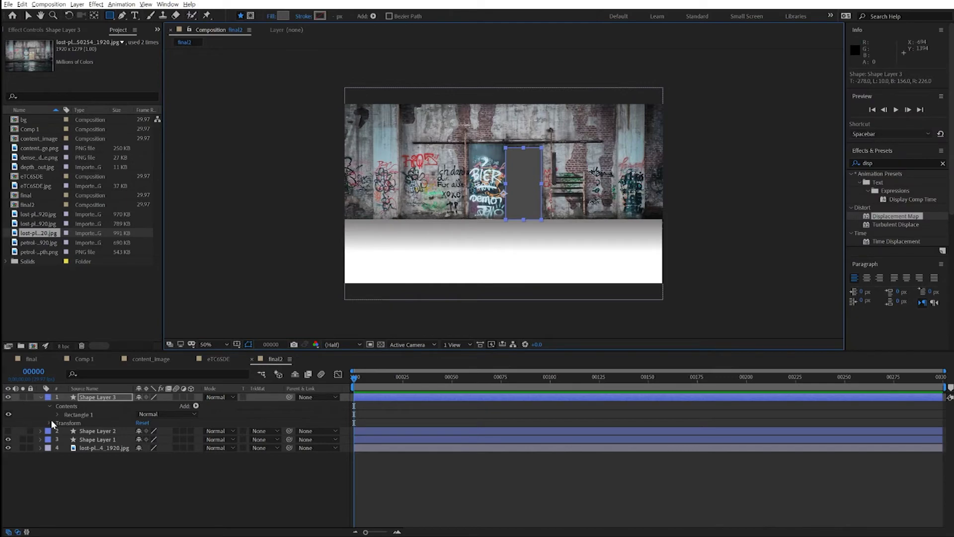
{"action": "left_click", "coordinate": [8, 431]}
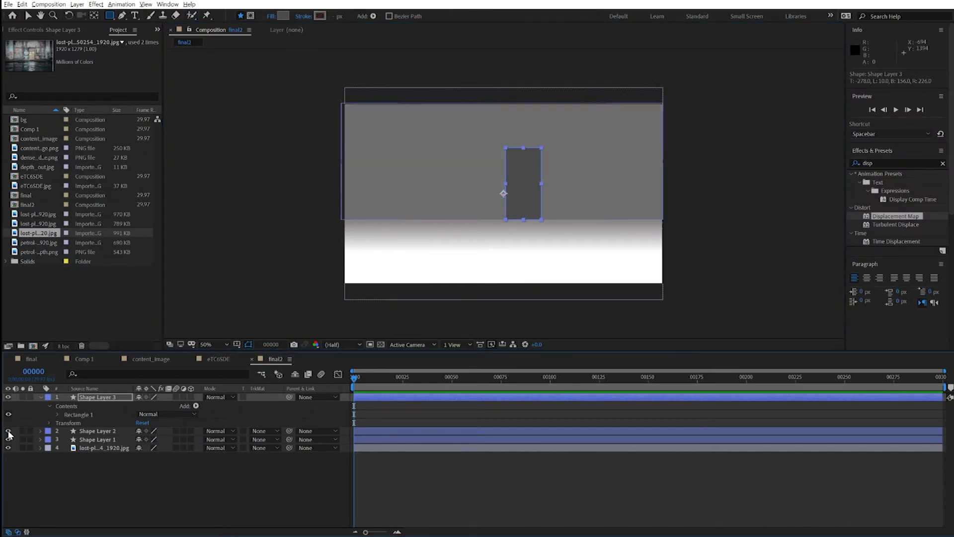
{"action": "left_click", "coordinate": [8, 432]}
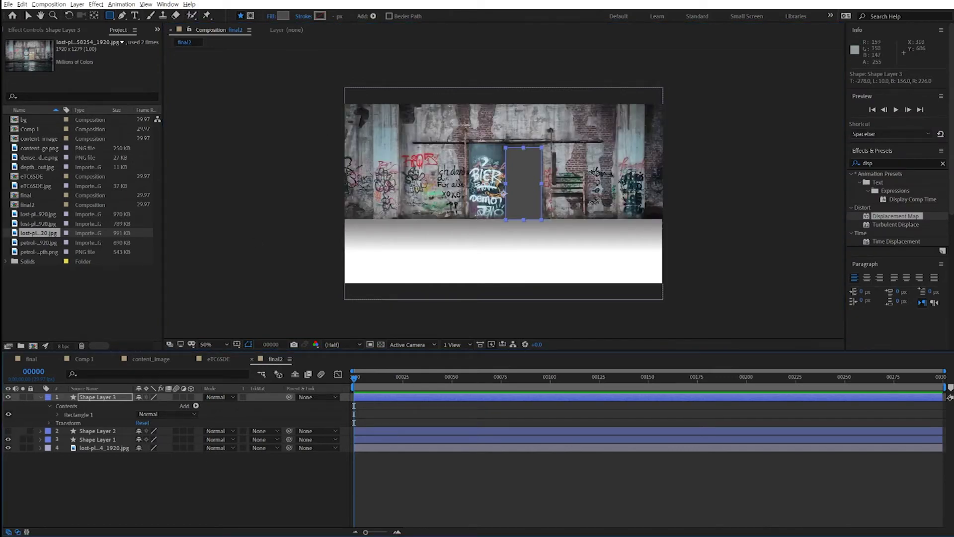
Draw a tall dark grey rectangle on a new shape layer over the light blue pillar left of the doorway, from ceiling to floor
{"action": "left_click", "coordinate": [95, 475]}
{"action": "left_click", "coordinate": [39, 396]}
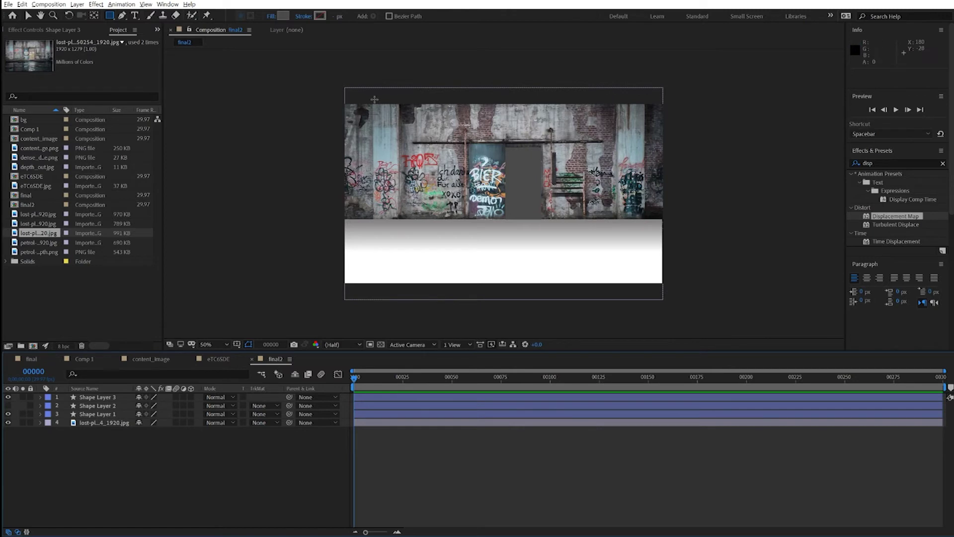
{"action": "mouse_move", "coordinate": [373, 102]}
{"action": "left_mouse_down"}
{"action": "mouse_move", "coordinate": [391, 224]}
{"action": "mouse_move", "coordinate": [402, 221]}
{"action": "left_mouse_up"}
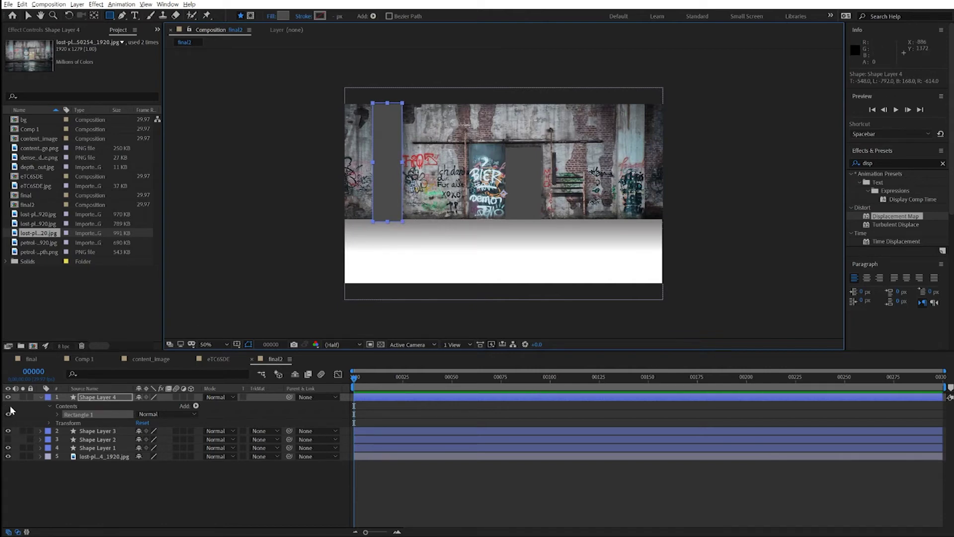
Show the wall rectangle layer again and change the pillar rectangle's fill to a lighter grey than the wall, 8D8D8D
{"action": "left_click", "coordinate": [8, 447]}
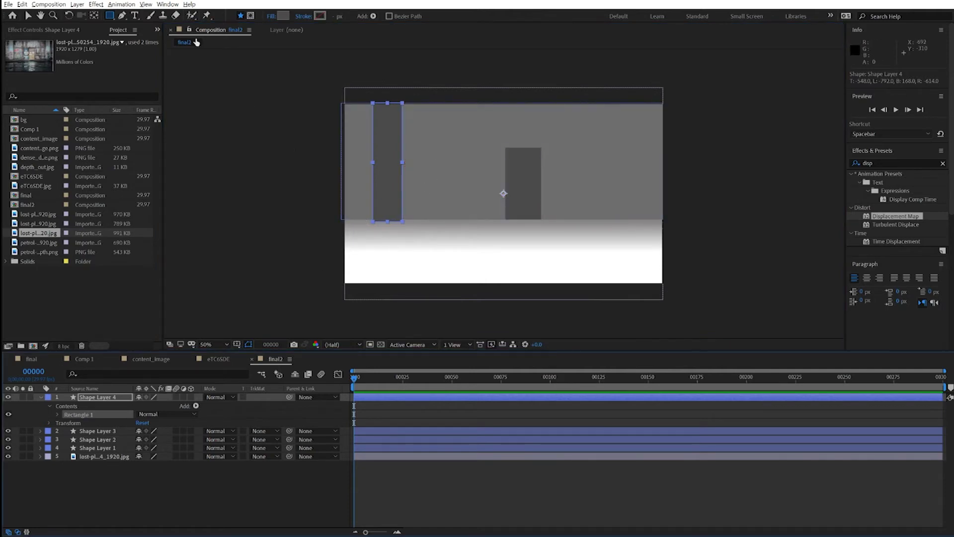
{"action": "left_click", "coordinate": [27, 15]}
{"action": "left_click", "coordinate": [387, 189]}
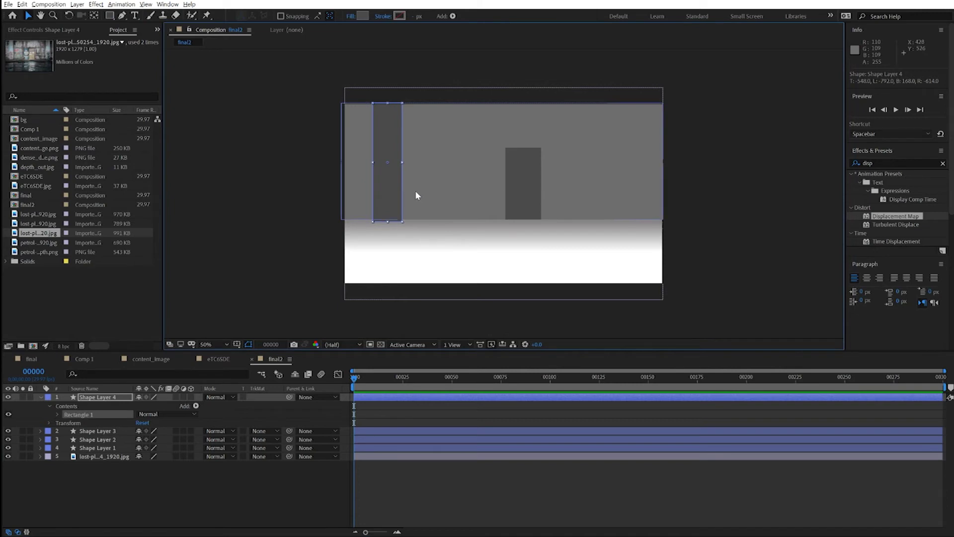
{"action": "left_click", "coordinate": [362, 18]}
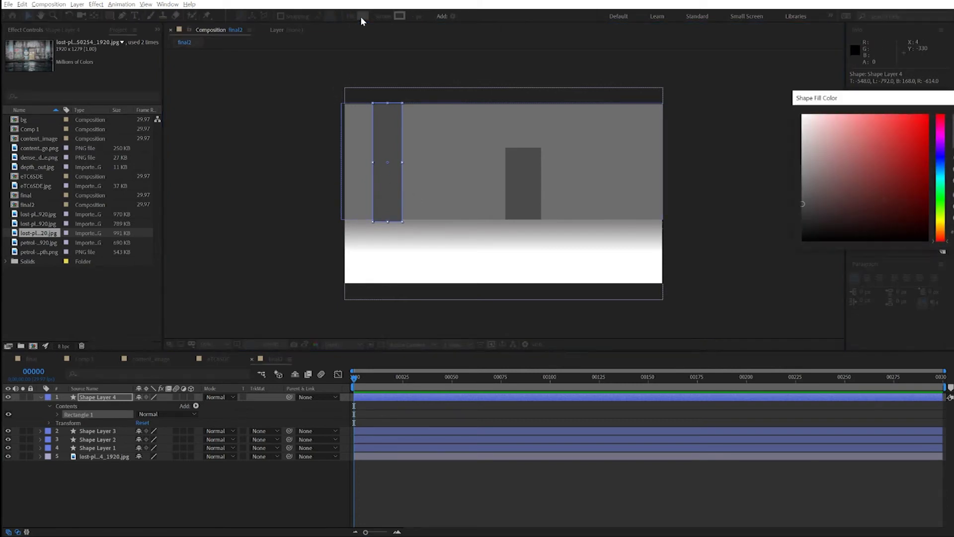
{"action": "left_click_drag", "start_coordinate": [848, 104], "coordinate": [678, 185]}
{"action": "left_click", "coordinate": [836, 244]}
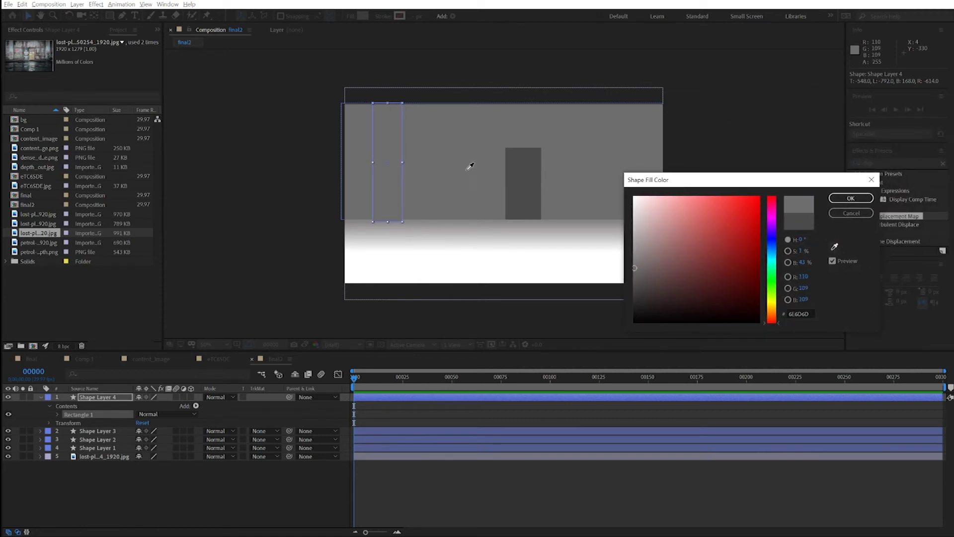
{"action": "left_click", "coordinate": [439, 168]}
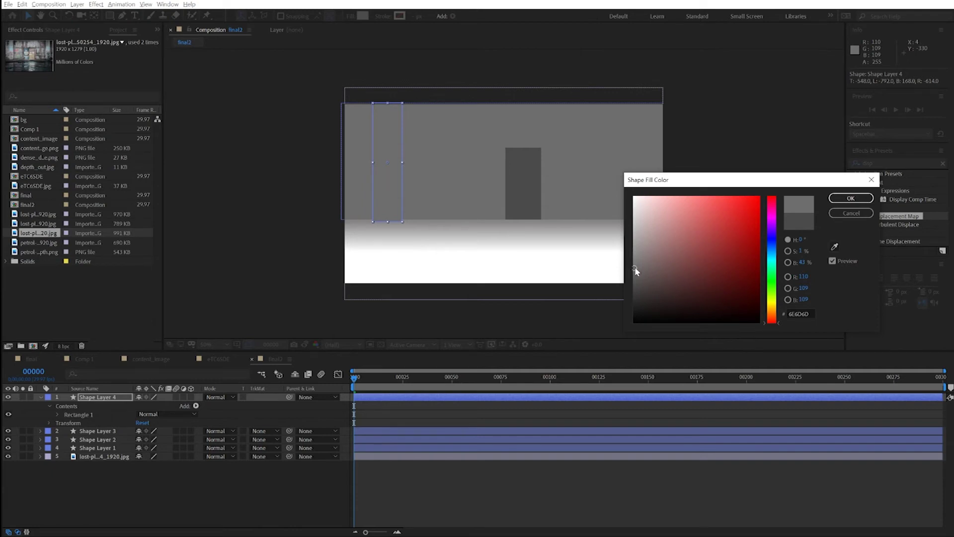
{"action": "left_click_drag", "start_coordinate": [634, 266], "coordinate": [631, 252]}
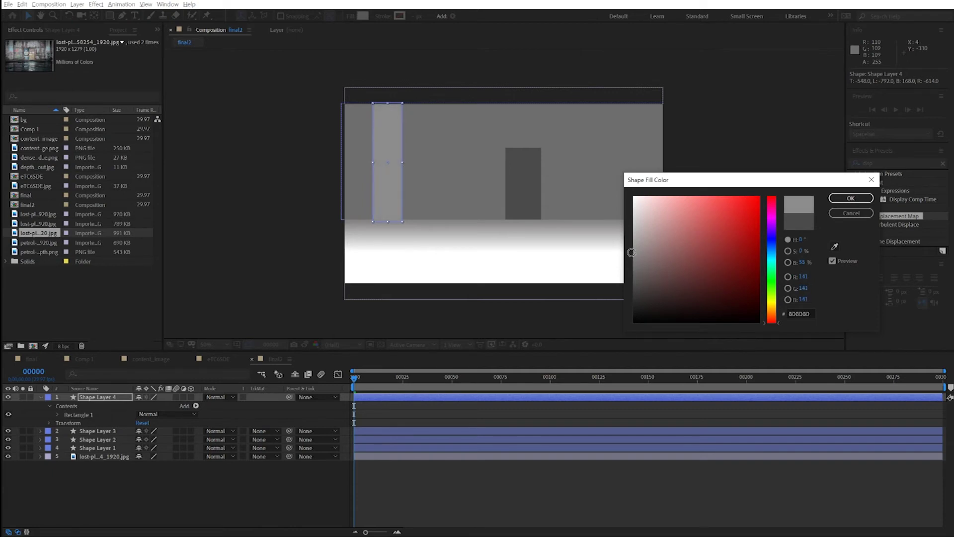
{"action": "left_click", "coordinate": [850, 197]}
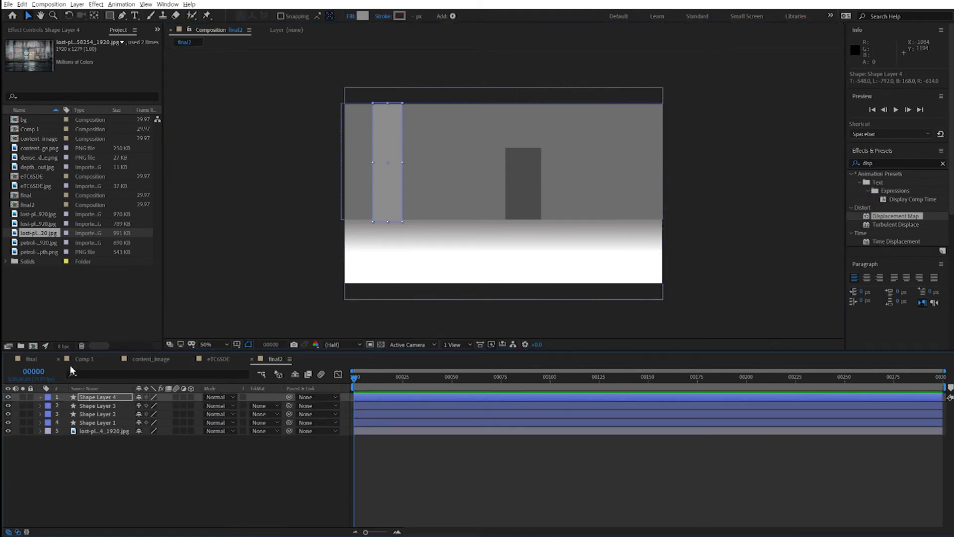
Duplicate the pillar rectangle layer, and with the wall layer hidden, move the copy over the light blue pillar right of the doorway
{"action": "left_click", "coordinate": [90, 400]}
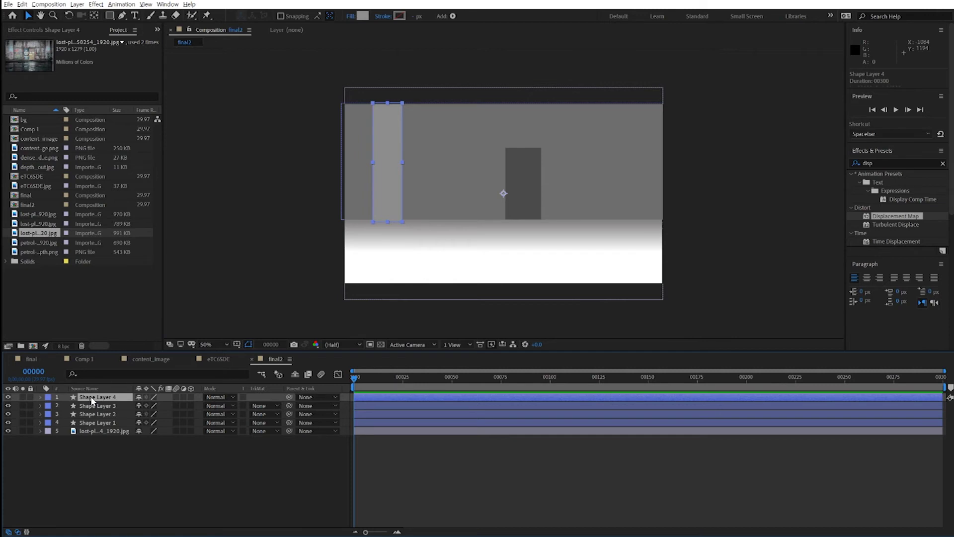
{"action": "key", "text": "ctrl+d"}
{"action": "left_click_drag", "start_coordinate": [396, 189], "coordinate": [600, 187]}
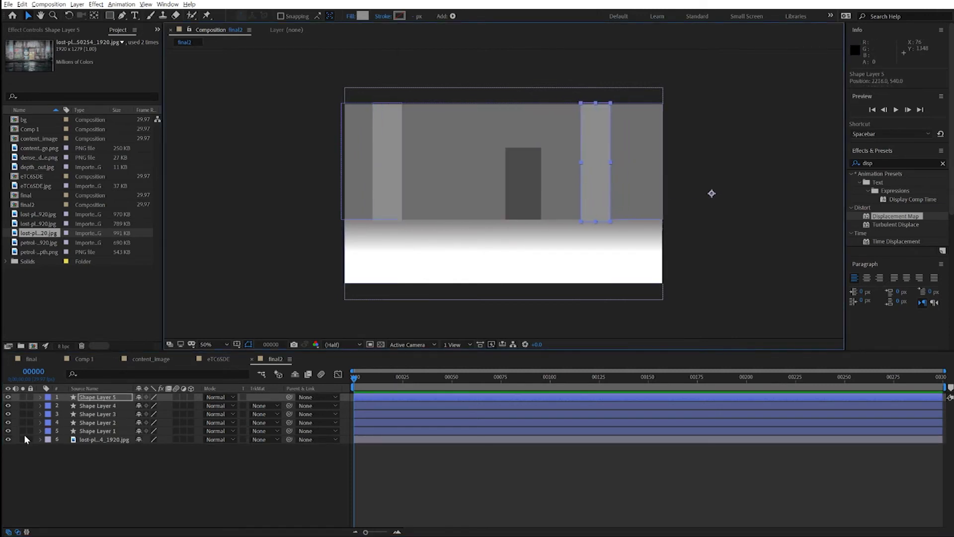
{"action": "left_click", "coordinate": [7, 405]}
{"action": "left_click", "coordinate": [8, 405]}
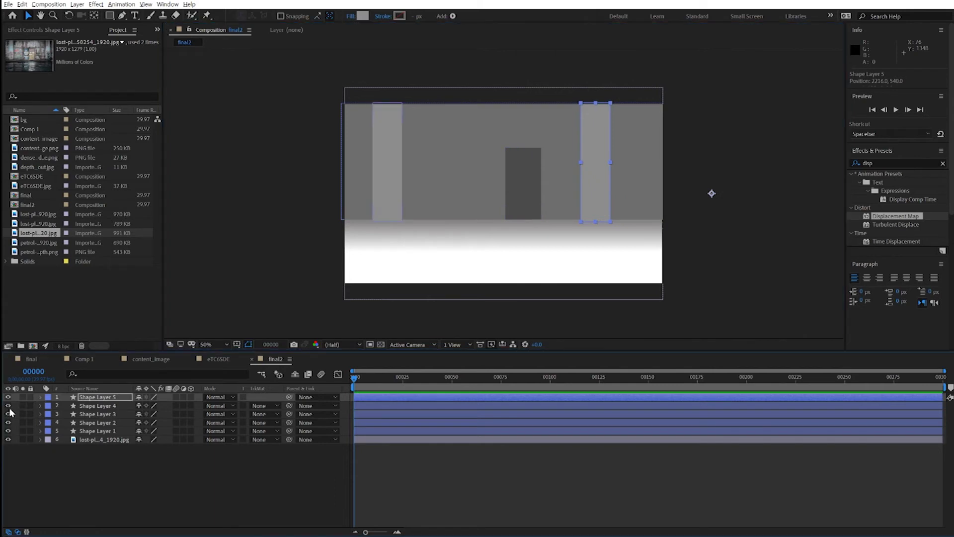
{"action": "left_click", "coordinate": [8, 414]}
{"action": "left_click", "coordinate": [8, 414]}
{"action": "left_click", "coordinate": [8, 422]}
{"action": "left_click_drag", "start_coordinate": [603, 188], "coordinate": [636, 187]}
Rename both pillar rectangle layers as col2
{"action": "left_click", "coordinate": [97, 400]}
{"action": "key", "text": "Return"}
{"action": "type", "text": "col2"}
{"action": "key", "text": "Return"}
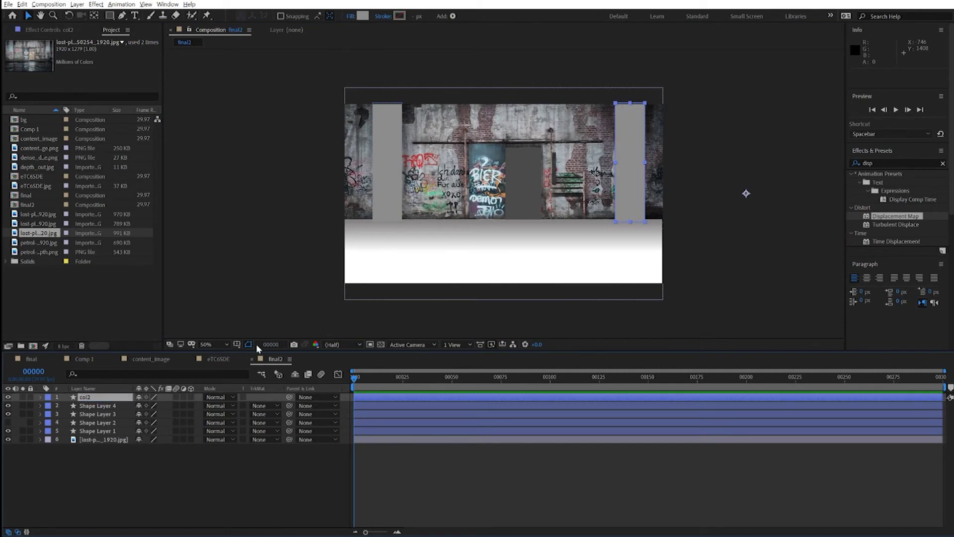
{"action": "left_click", "coordinate": [105, 408]}
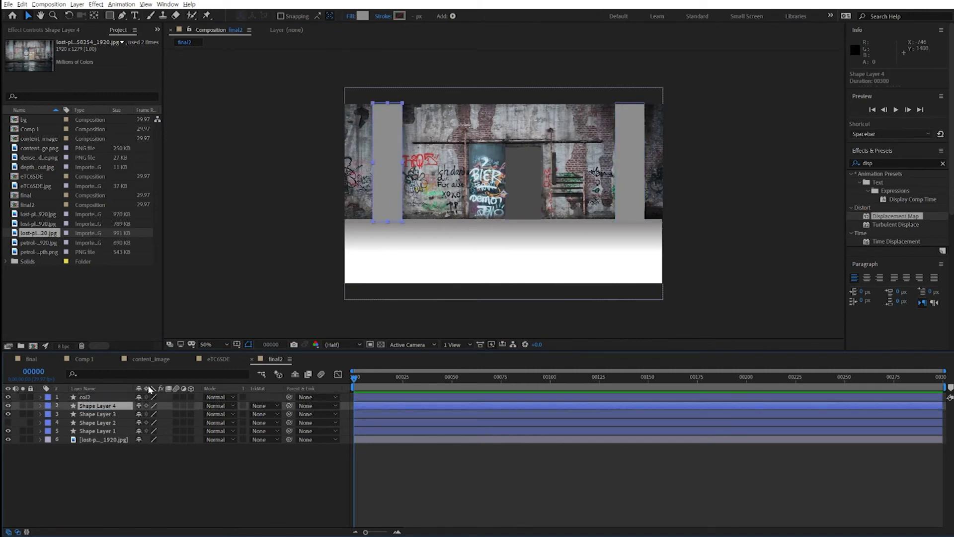
{"action": "key", "text": "Return"}
{"action": "type", "text": "col2"}
{"action": "key", "text": "Return"}
Rename Shape Layer 3 as doorway, Shape Layer 2 as wall and Shape Layer 1 as floor
{"action": "left_click", "coordinate": [108, 415]}
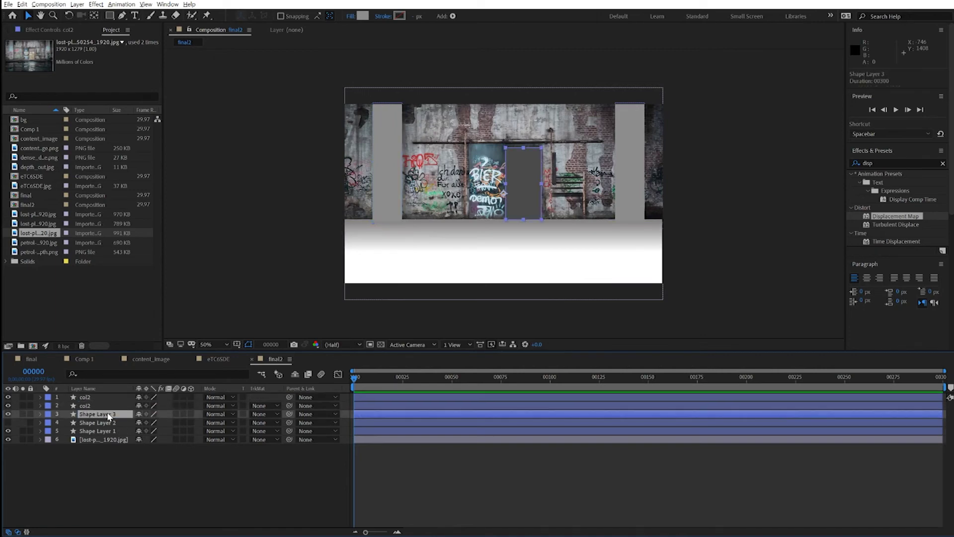
{"action": "key", "text": "Return"}
{"action": "type", "text": "d"}
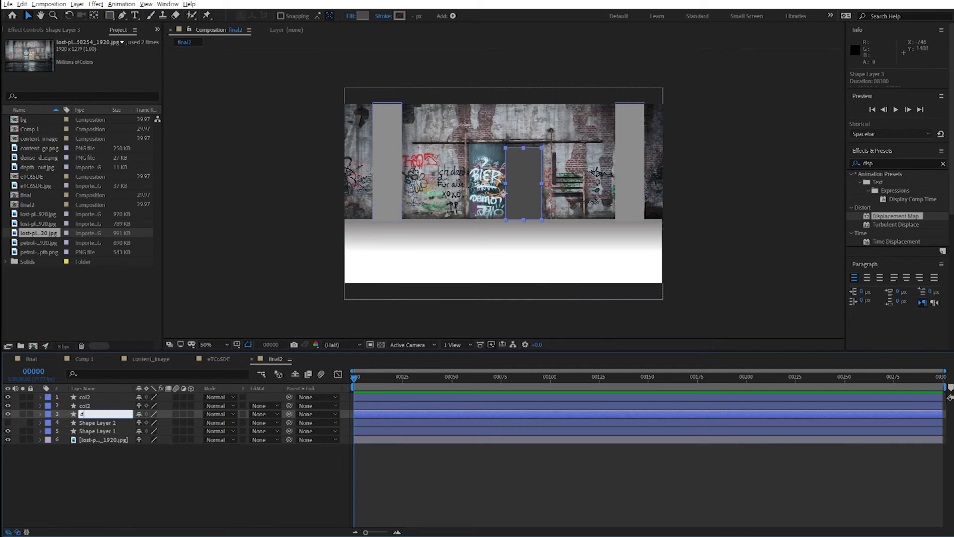
{"action": "type", "text": "oorway"}
{"action": "key", "text": "Return"}
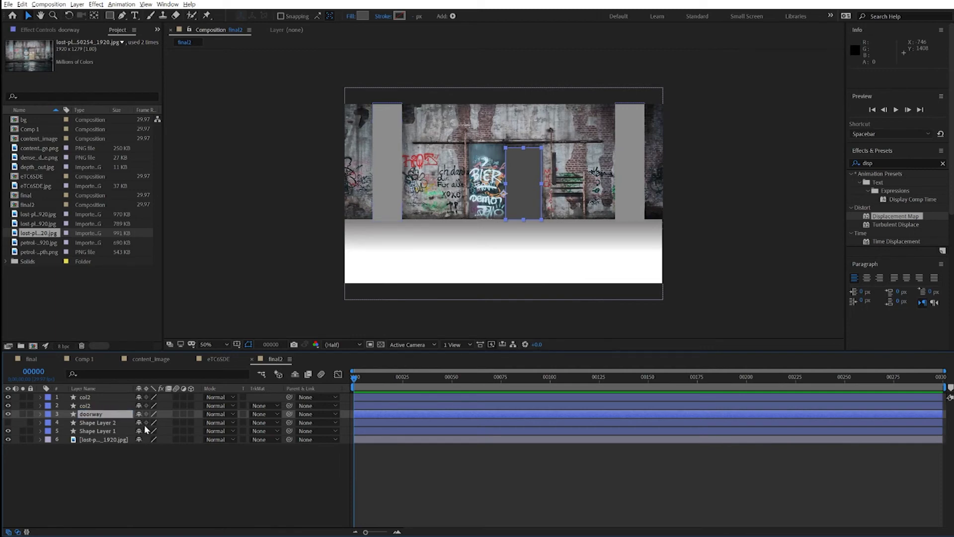
{"action": "left_click", "coordinate": [106, 422]}
{"action": "key", "text": "Return"}
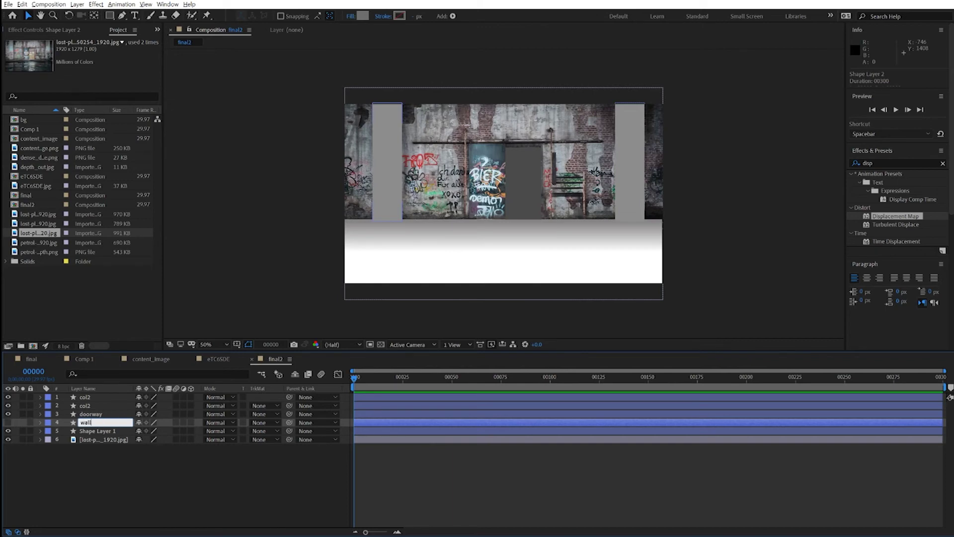
{"action": "key", "text": "Return"}
{"action": "left_click", "coordinate": [97, 431]}
{"action": "key", "text": "Return"}
{"action": "type", "text": "floor"}
{"action": "key", "text": "Return"}
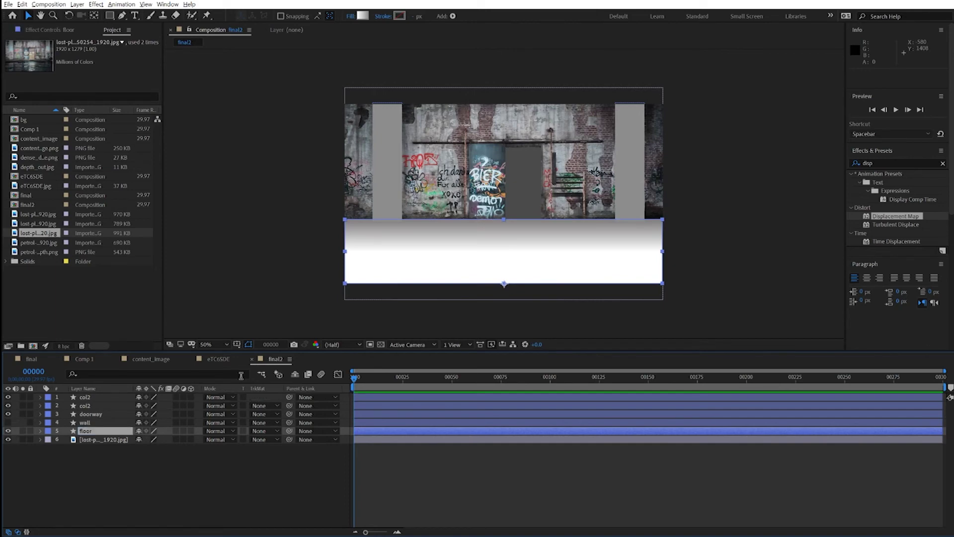
Make the wall layer visible and pre-compose all five shape layers into a composition named grayscale-bg
{"action": "left_click", "coordinate": [8, 422]}
{"action": "left_click", "coordinate": [231, 503]}
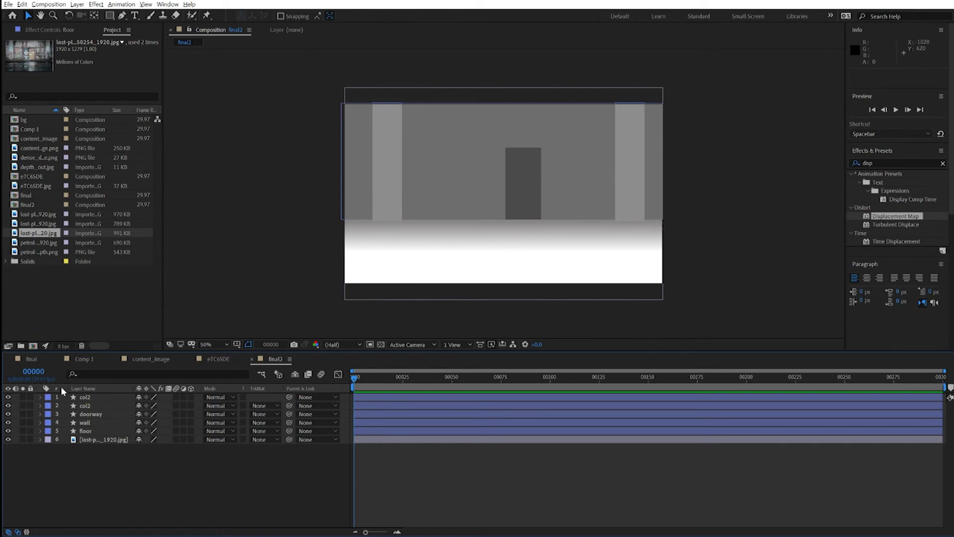
{"action": "left_click", "coordinate": [94, 397]}
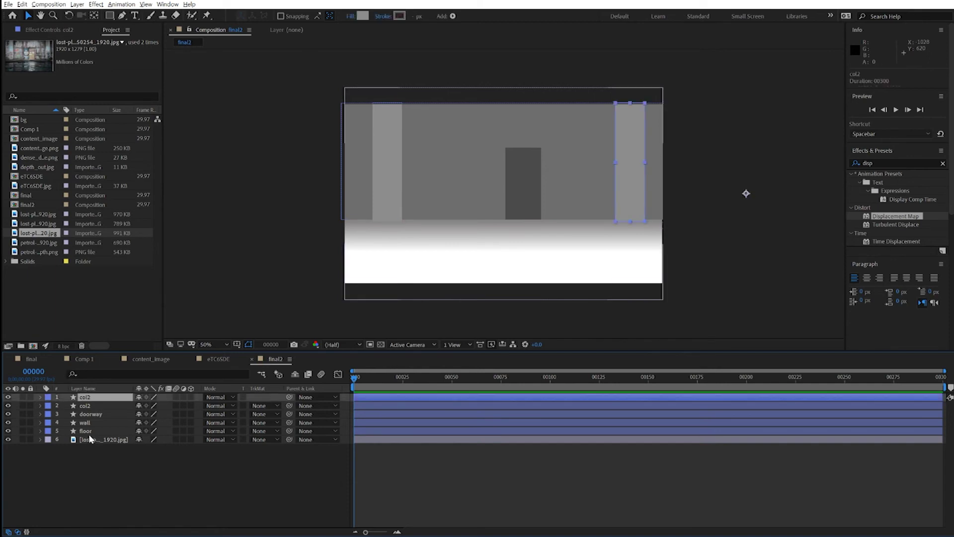
{"action": "left_click", "coordinate": [86, 431], "text": "shift"}
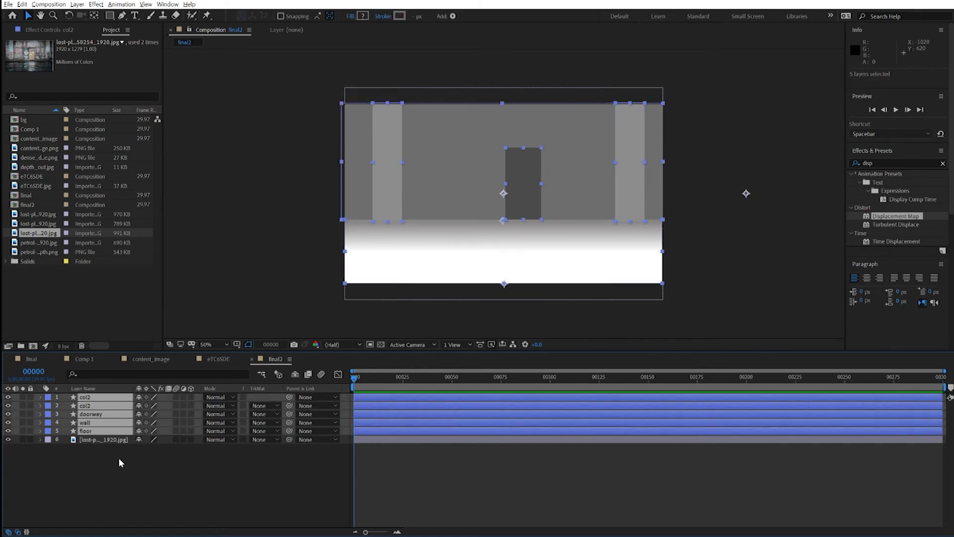
{"action": "right_click", "coordinate": [100, 398]}
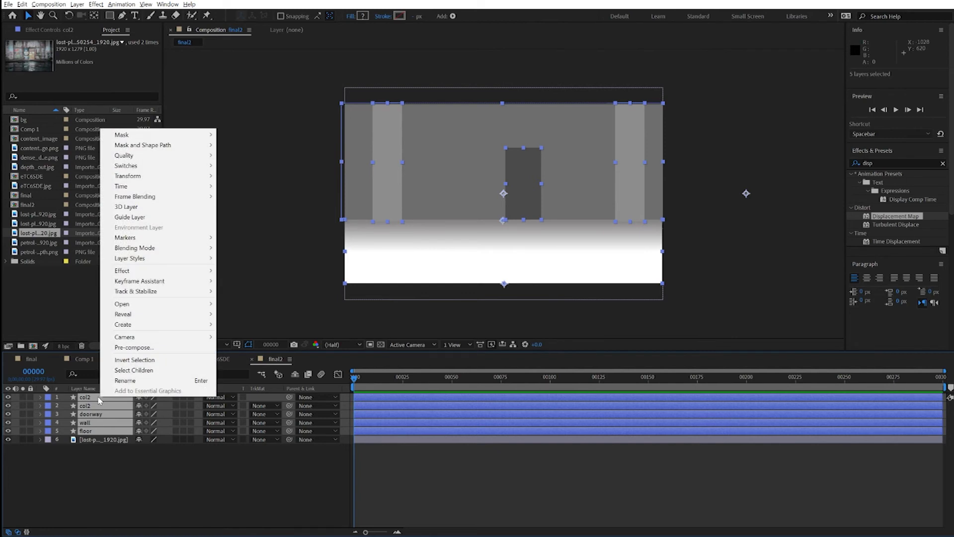
{"action": "left_click", "coordinate": [134, 347]}
{"action": "type", "text": "grays"}
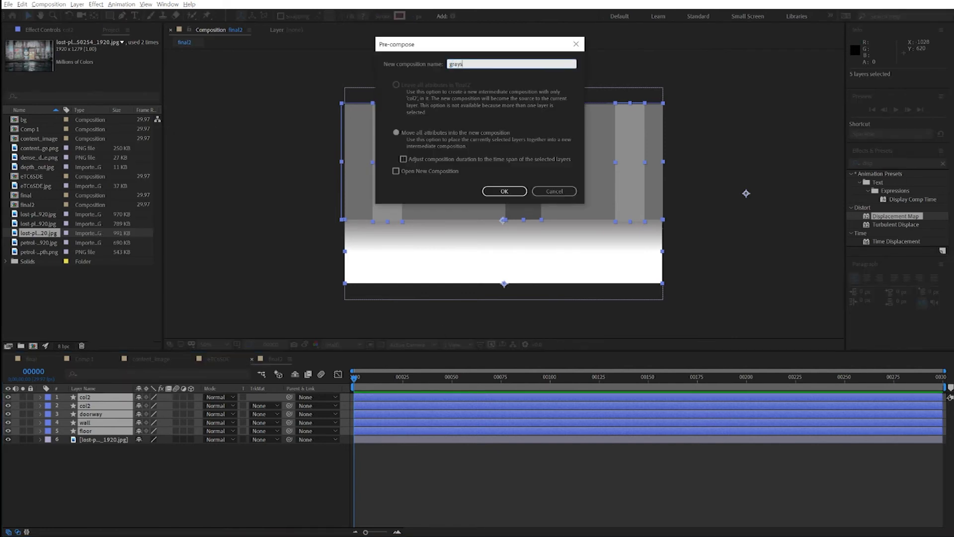
{"action": "type", "text": "cale-bg"}
{"action": "key", "text": "Return"}
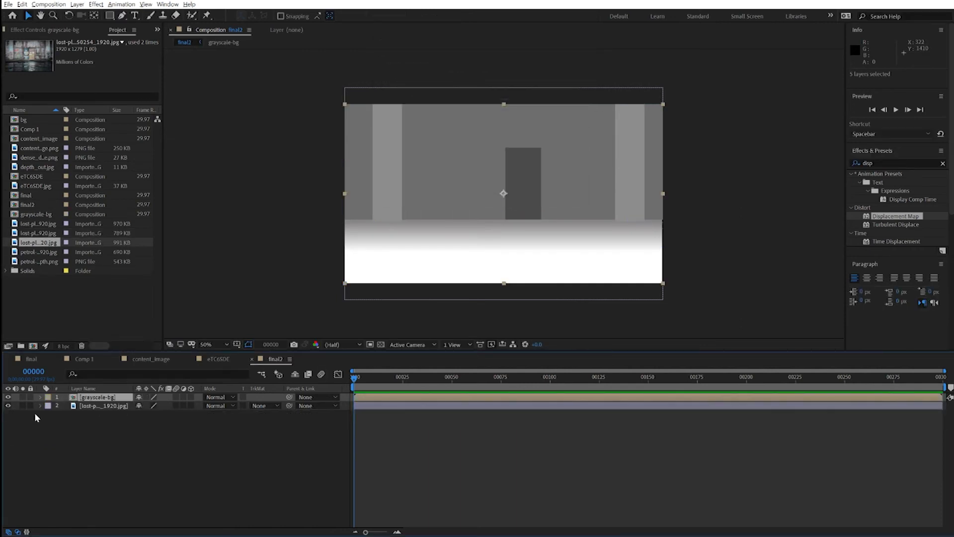
Hide the grayscale-bg layer and apply the Displacement Map effect to the photo layer beneath it
{"action": "left_click", "coordinate": [7, 397]}
{"action": "left_click", "coordinate": [7, 397]}
{"action": "left_click", "coordinate": [7, 397]}
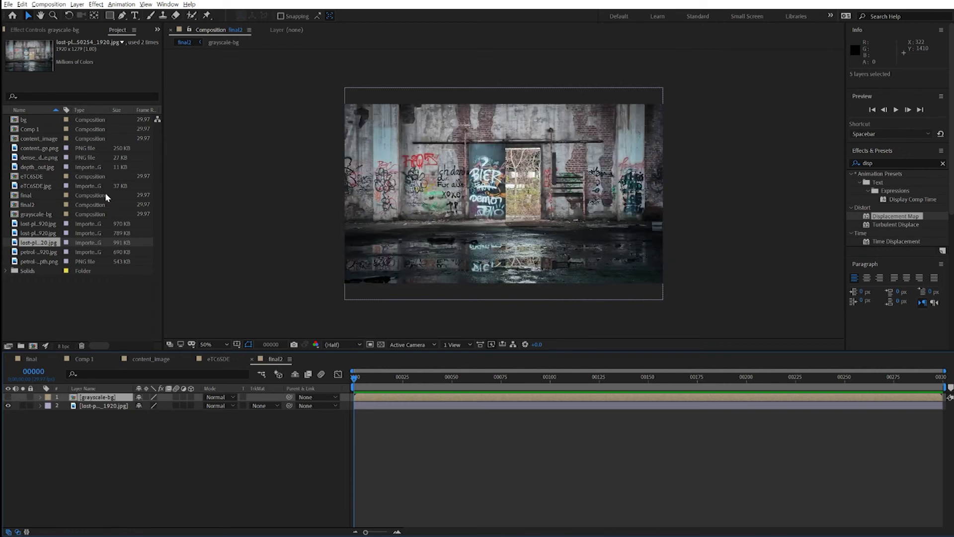
{"action": "left_click", "coordinate": [94, 406]}
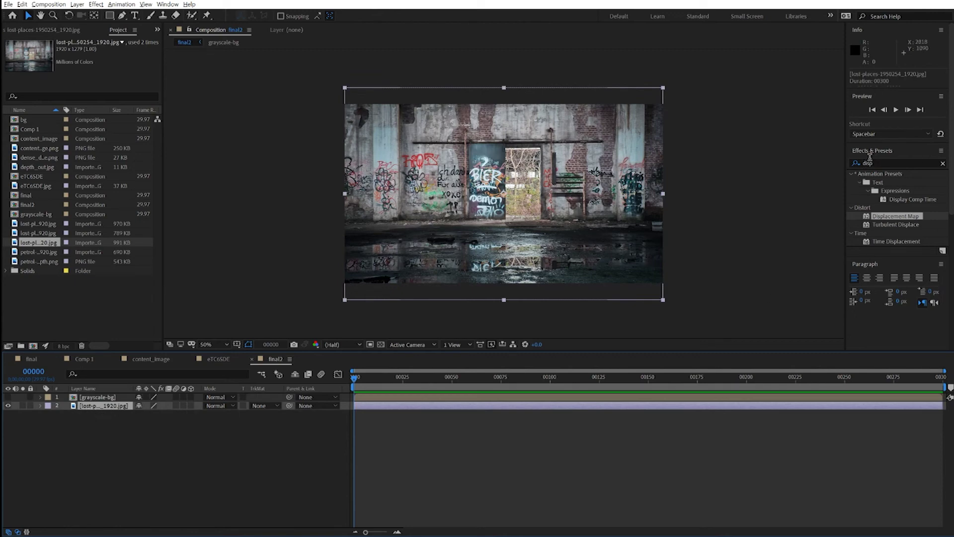
{"action": "left_click_drag", "start_coordinate": [887, 220], "coordinate": [94, 408]}
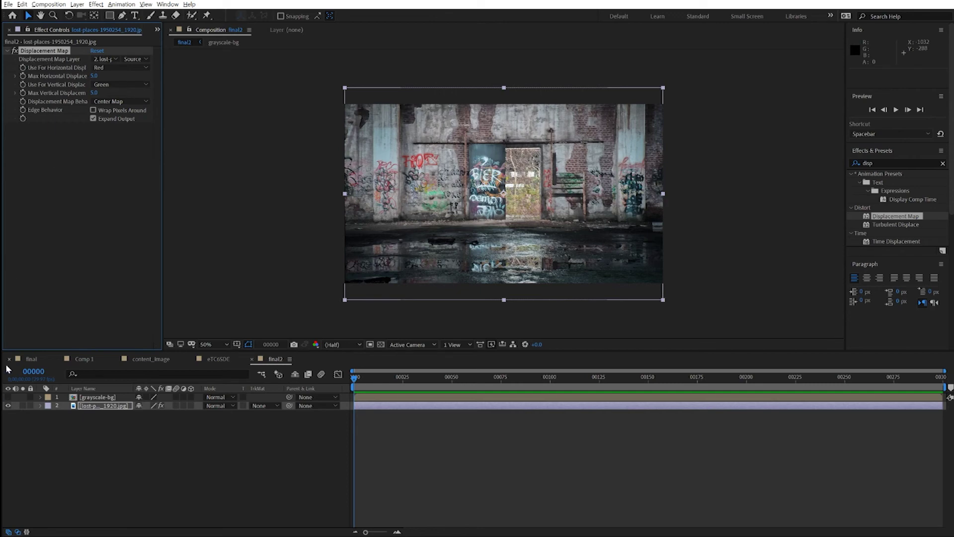
{"action": "left_click", "coordinate": [8, 397]}
{"action": "left_click", "coordinate": [8, 397]}
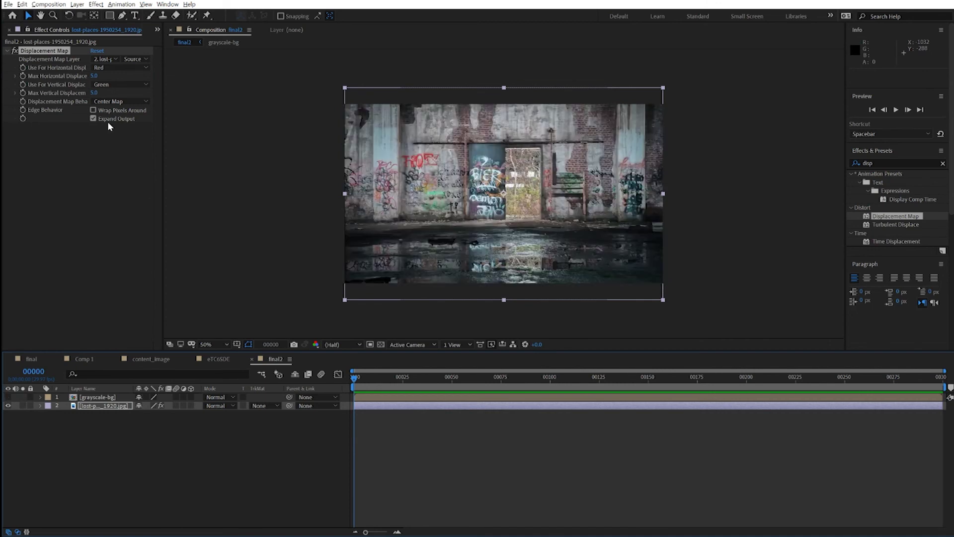
Set the displacement map layer to grayscale-bg and use Luminance for both horizontal and vertical displacement
{"action": "left_click", "coordinate": [106, 61]}
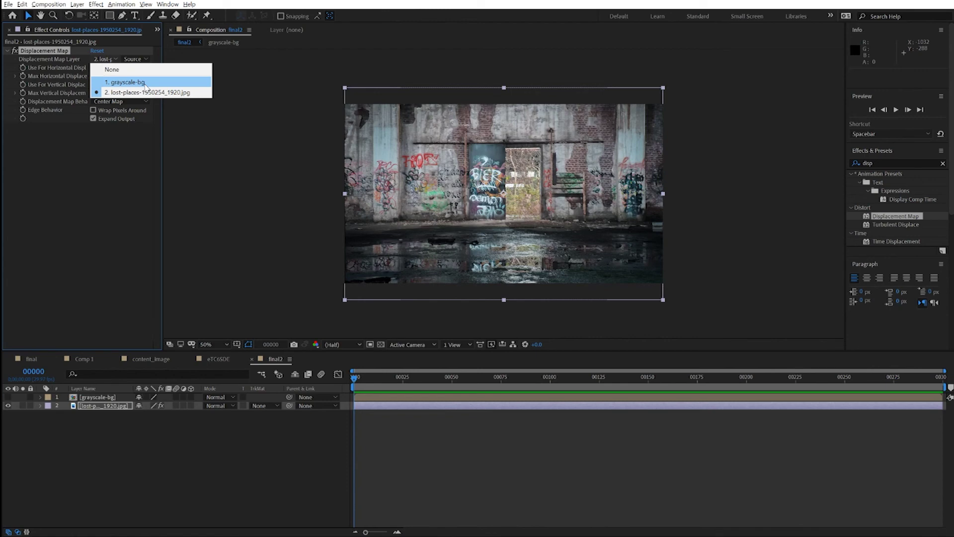
{"action": "left_click", "coordinate": [145, 84]}
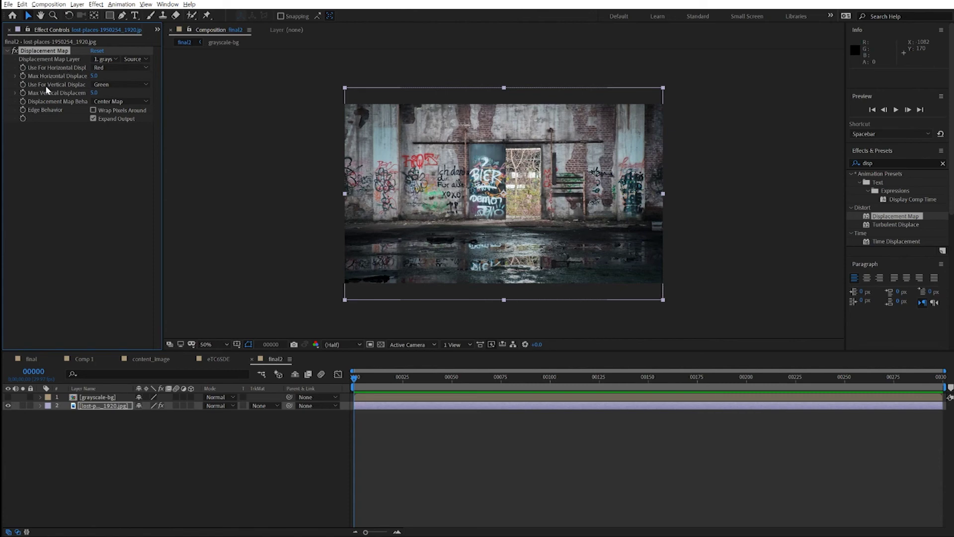
{"action": "left_click", "coordinate": [102, 66]}
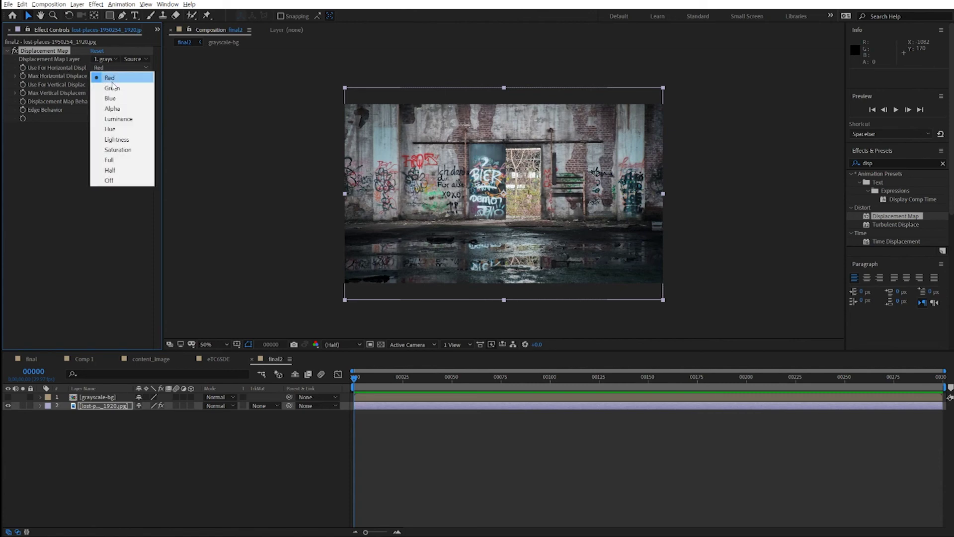
{"action": "left_click", "coordinate": [108, 117]}
{"action": "left_click", "coordinate": [108, 84]}
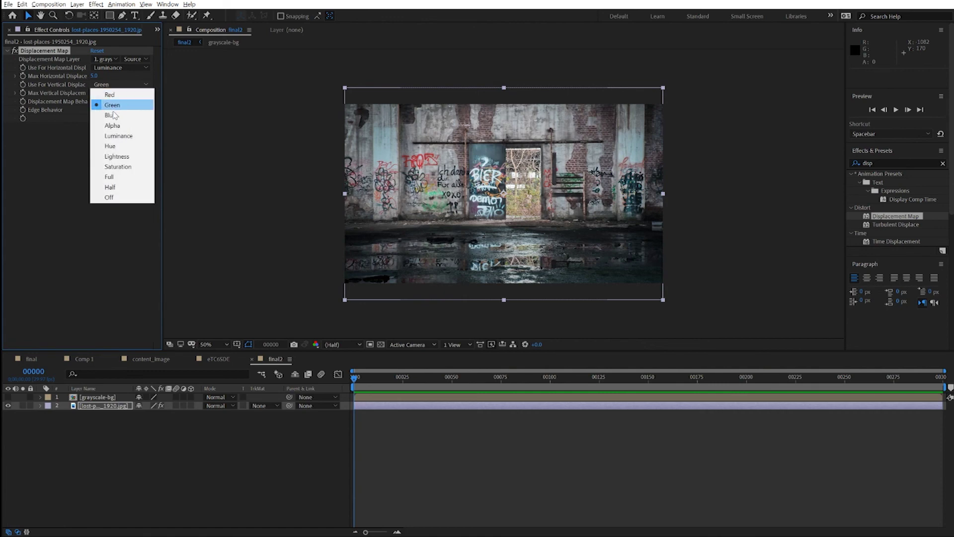
{"action": "left_click", "coordinate": [116, 136]}
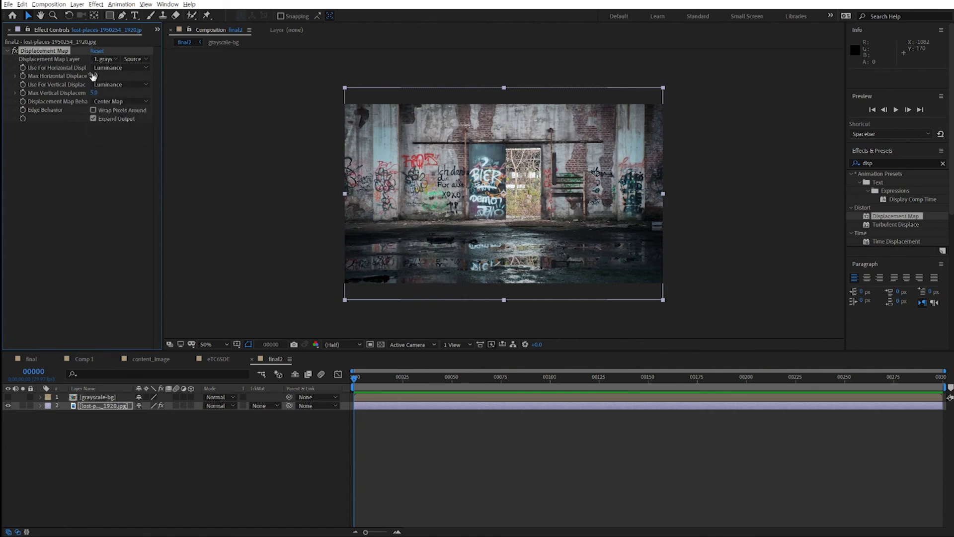
Enable Wrap Pixels Around and try positive and negative maximum horizontal displacement values, leaving it at 33
{"action": "mouse_move", "coordinate": [94, 76]}
{"action": "left_mouse_down"}
{"action": "mouse_move", "coordinate": [107, 83]}
{"action": "mouse_move", "coordinate": [82, 82]}
{"action": "left_mouse_up"}
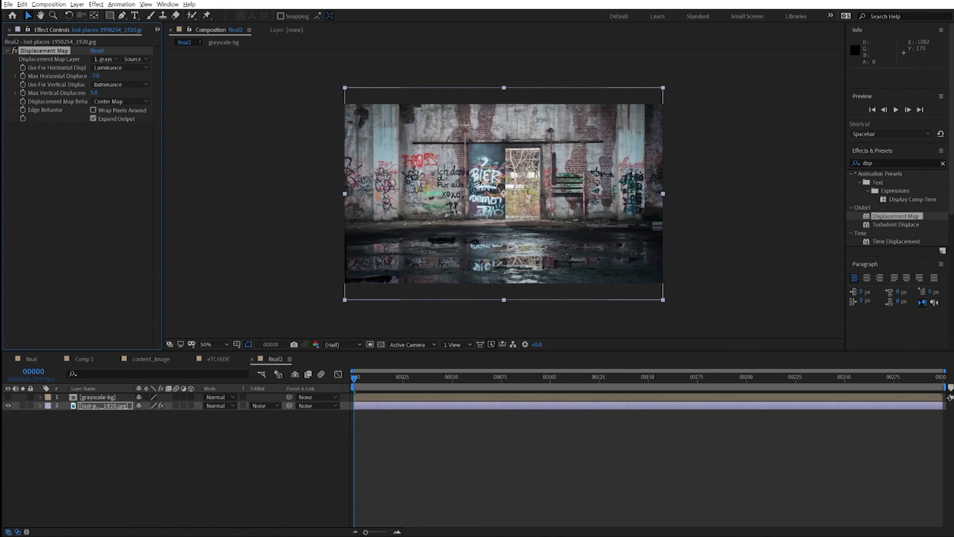
{"action": "left_click", "coordinate": [93, 110]}
{"action": "left_click", "coordinate": [95, 76]}
{"action": "type", "text": "47"}
{"action": "key", "text": "Return"}
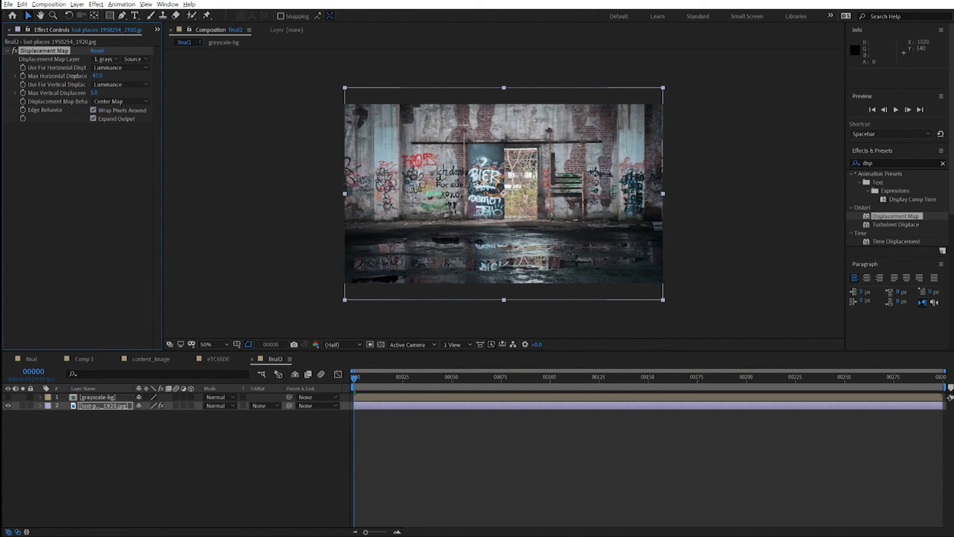
{"action": "left_click_drag", "start_coordinate": [96, 76], "coordinate": [122, 85]}
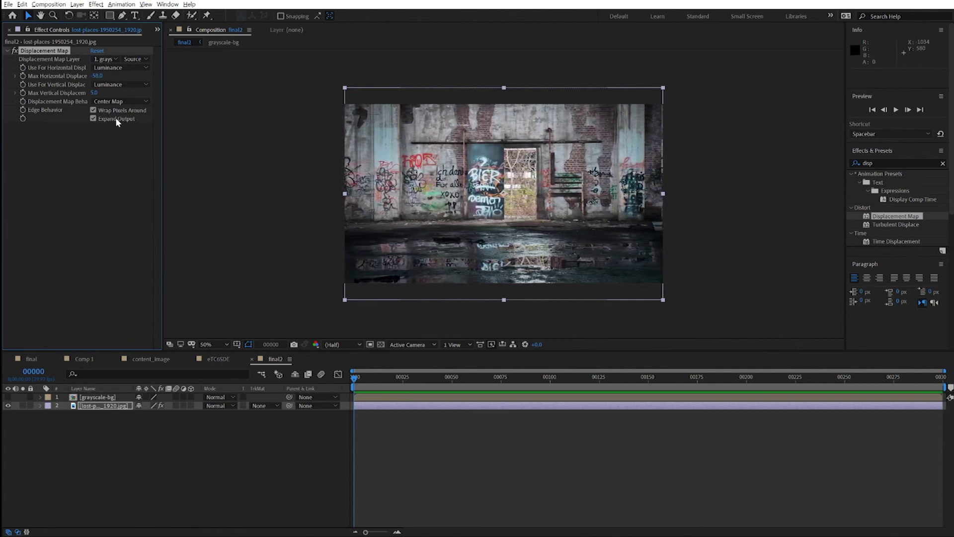
{"action": "key", "text": "ctrl+z"}
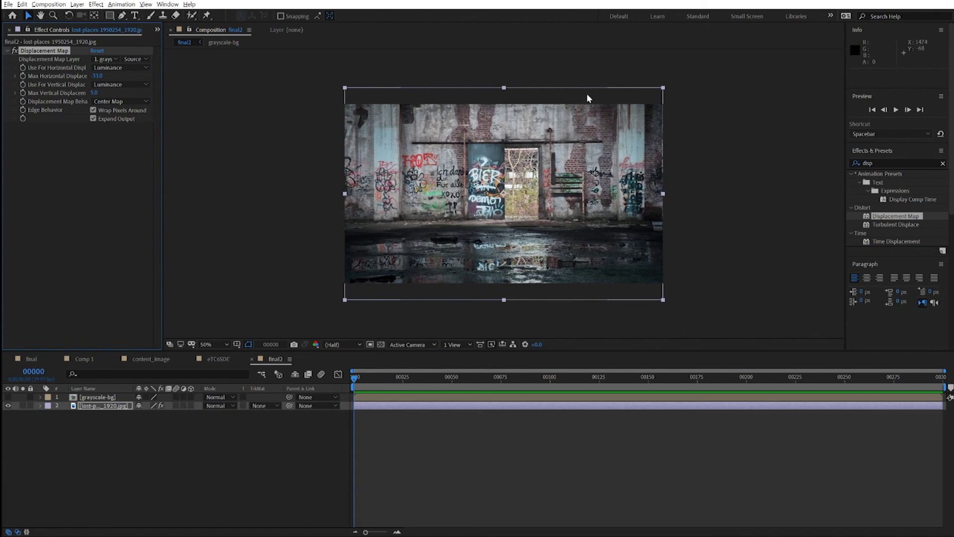